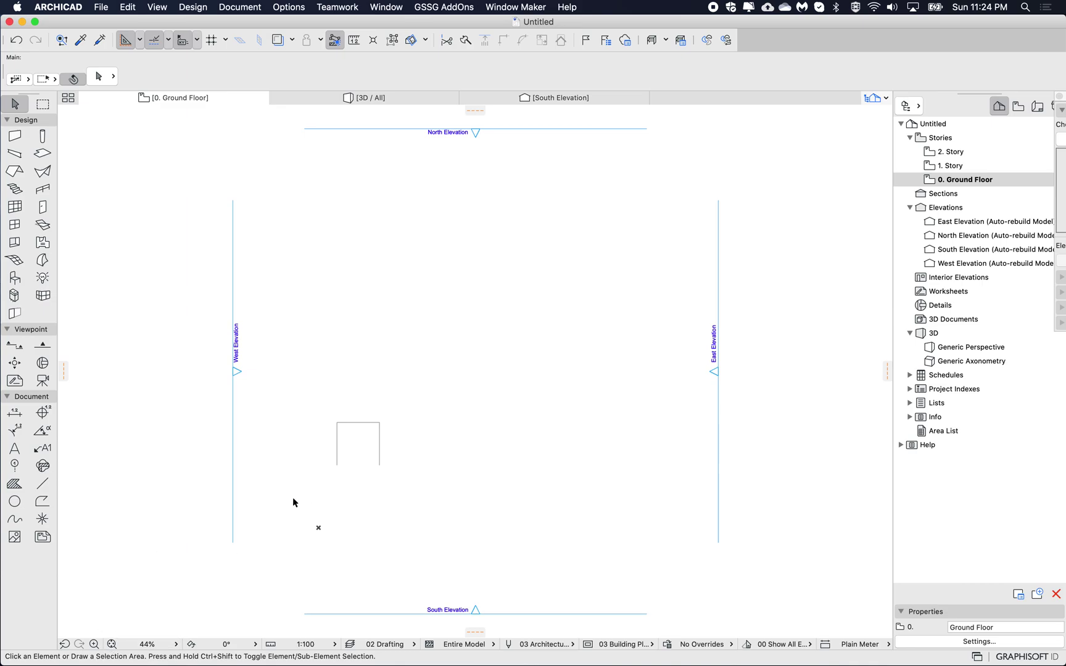
Step: Zoom in on the small rectangle on the 0. Ground Floor plan and pick the Stair tool
scroll(347, 456, up, 10)
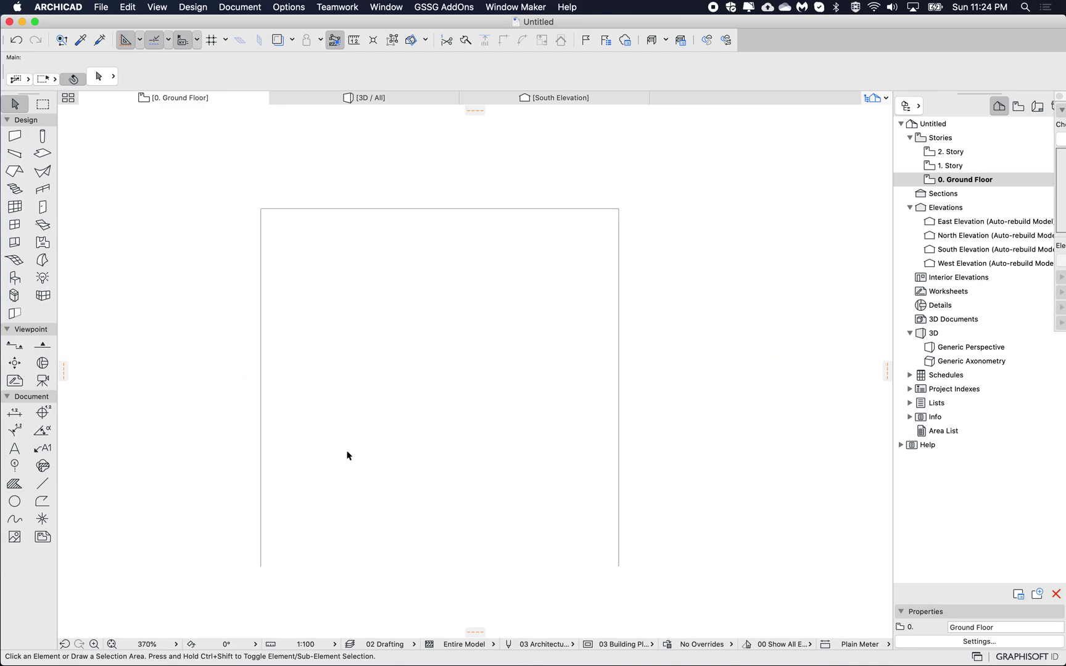
click(14, 190)
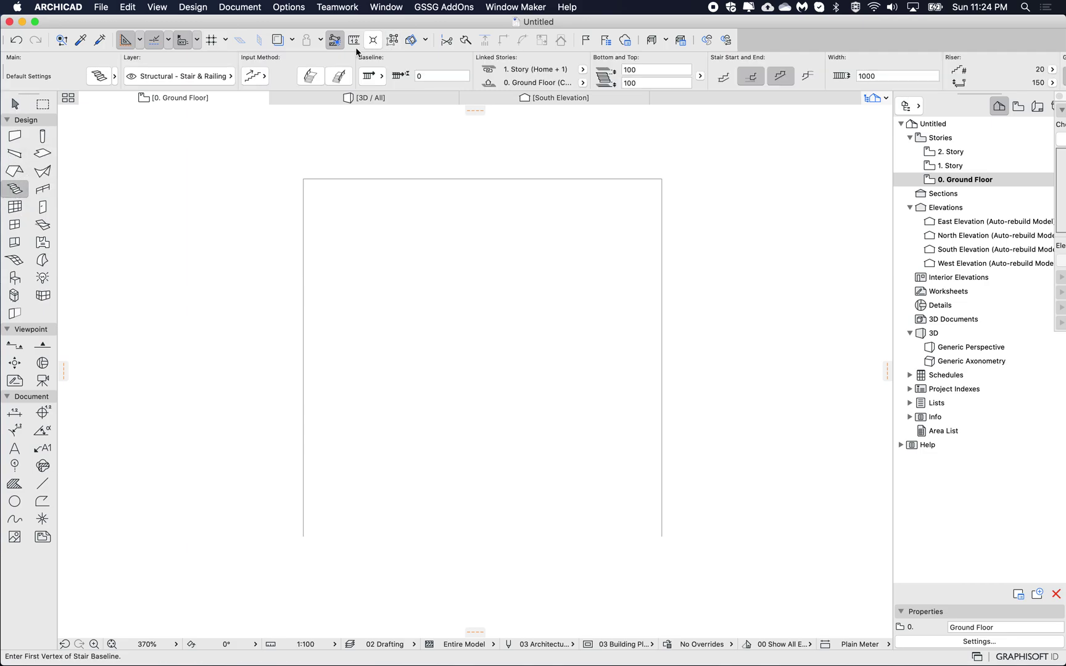
Step: Trace the rectangle's corners to place a 20-riser U-shaped stair, with a landing at the first turn
click(304, 535)
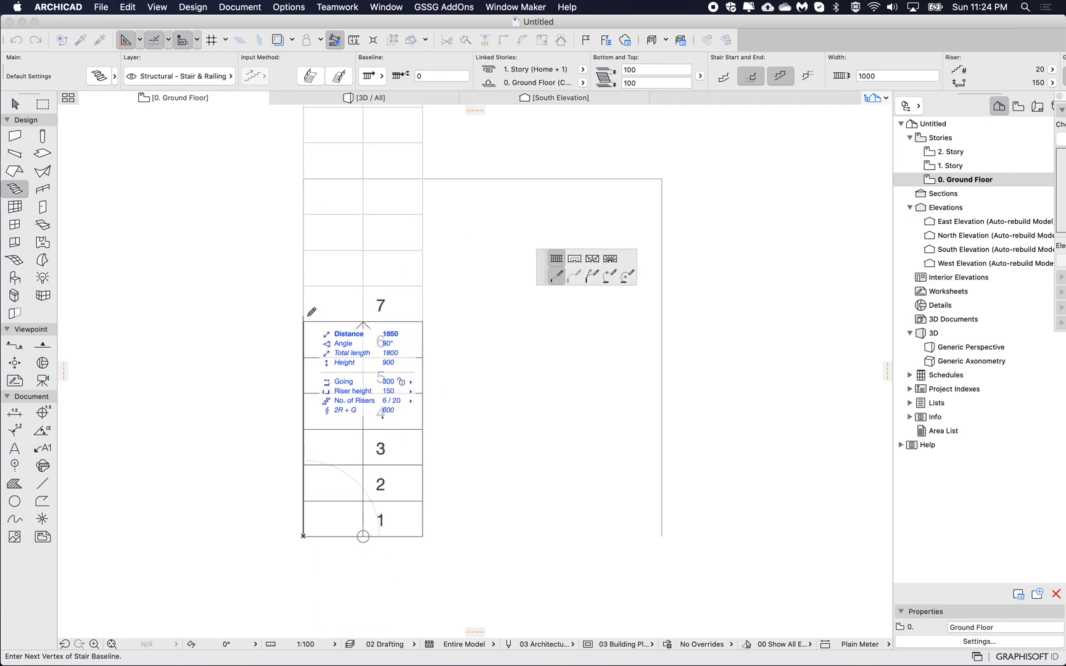
scroll(312, 268, down, 2)
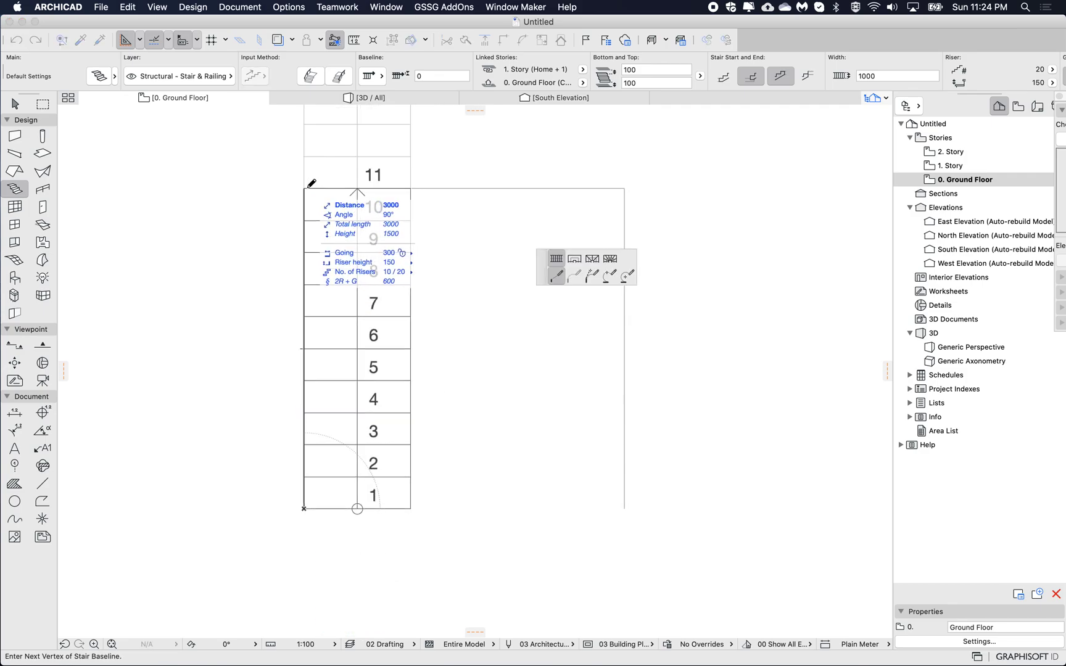
click(303, 188)
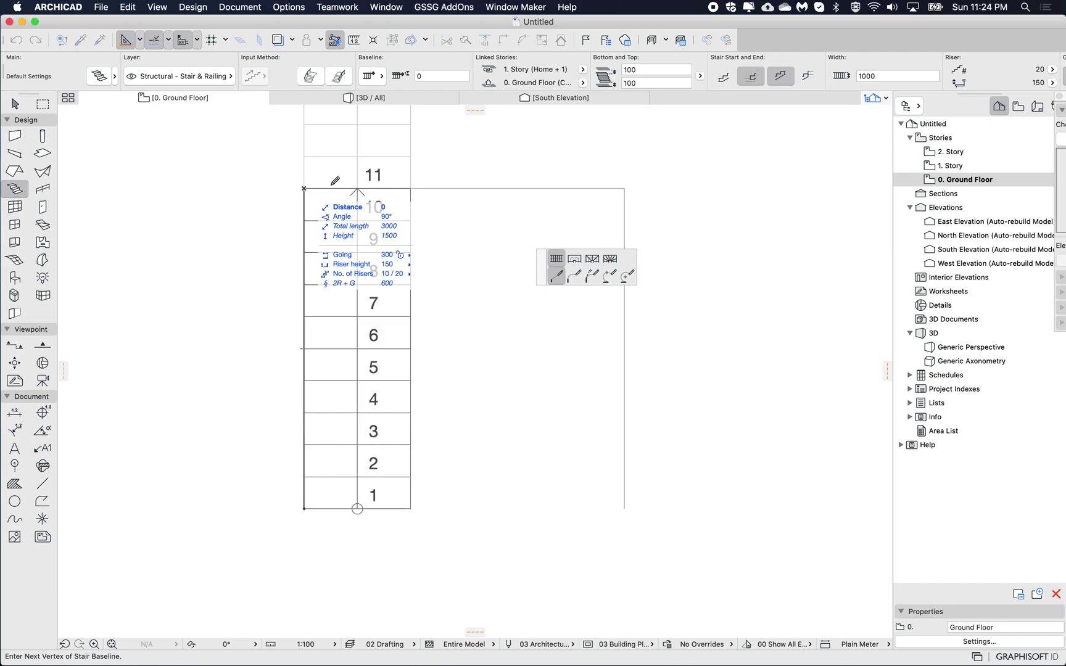
click(574, 258)
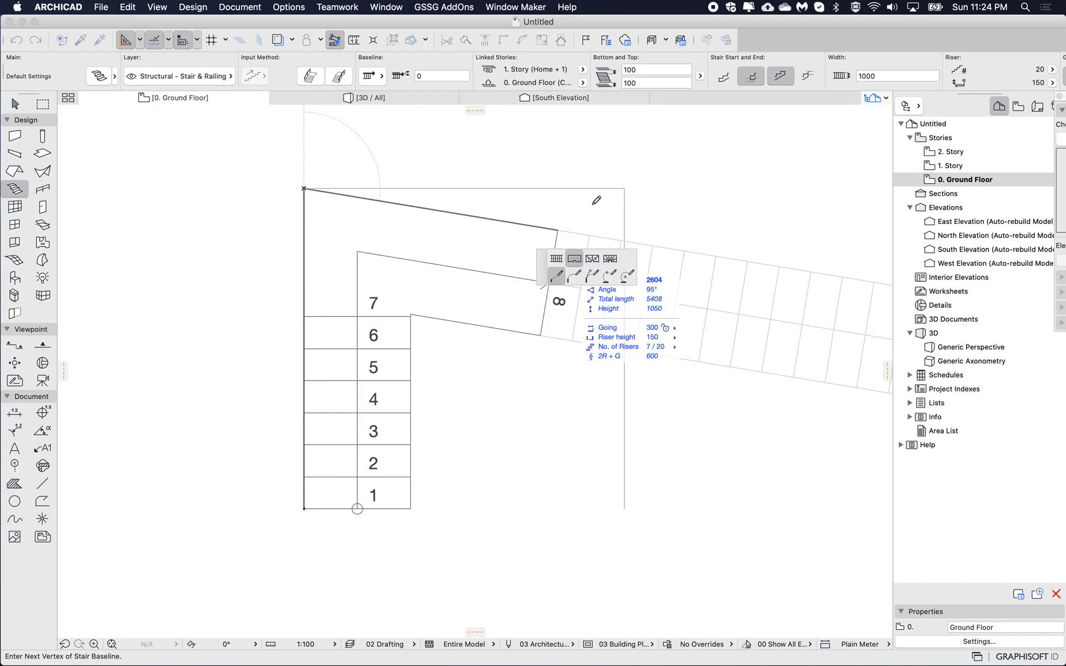
click(626, 187)
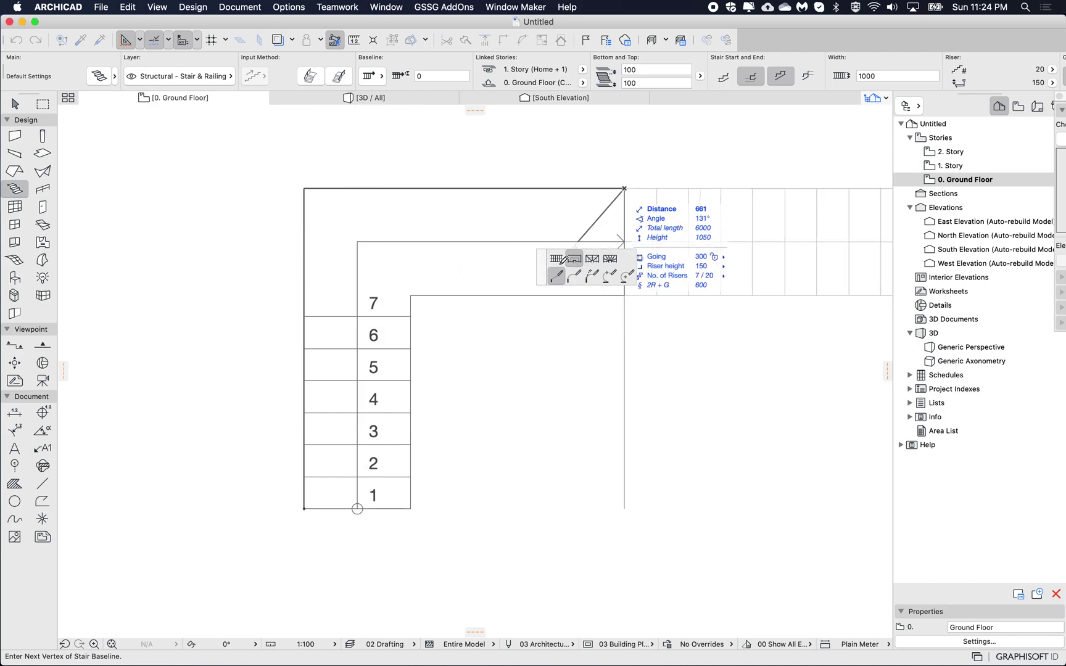
click(557, 261)
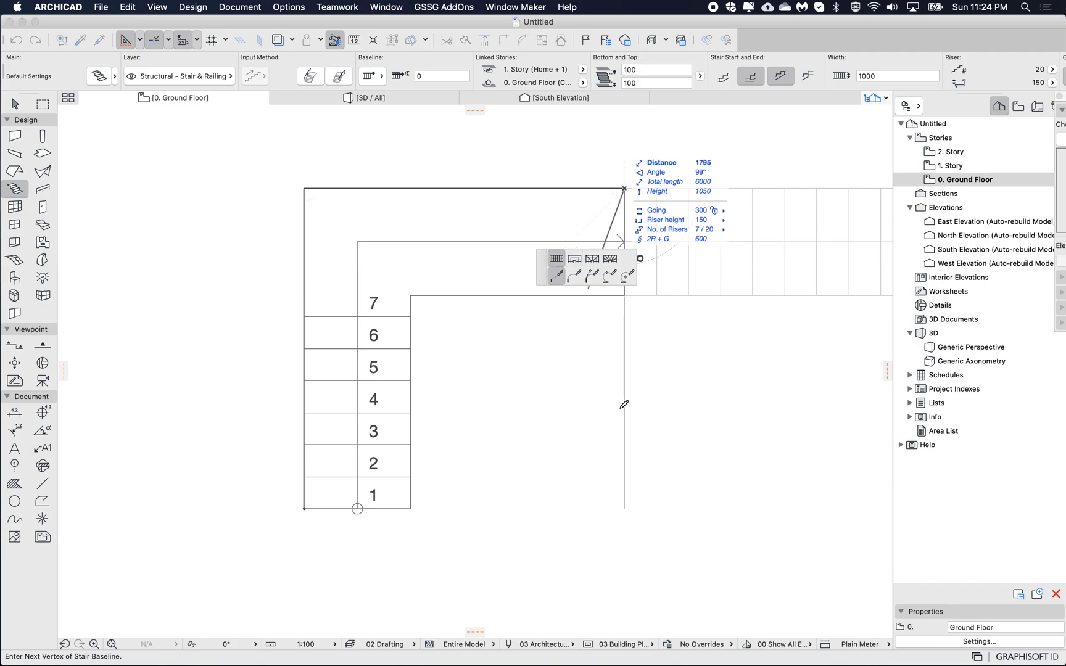
click(624, 433)
click(625, 434)
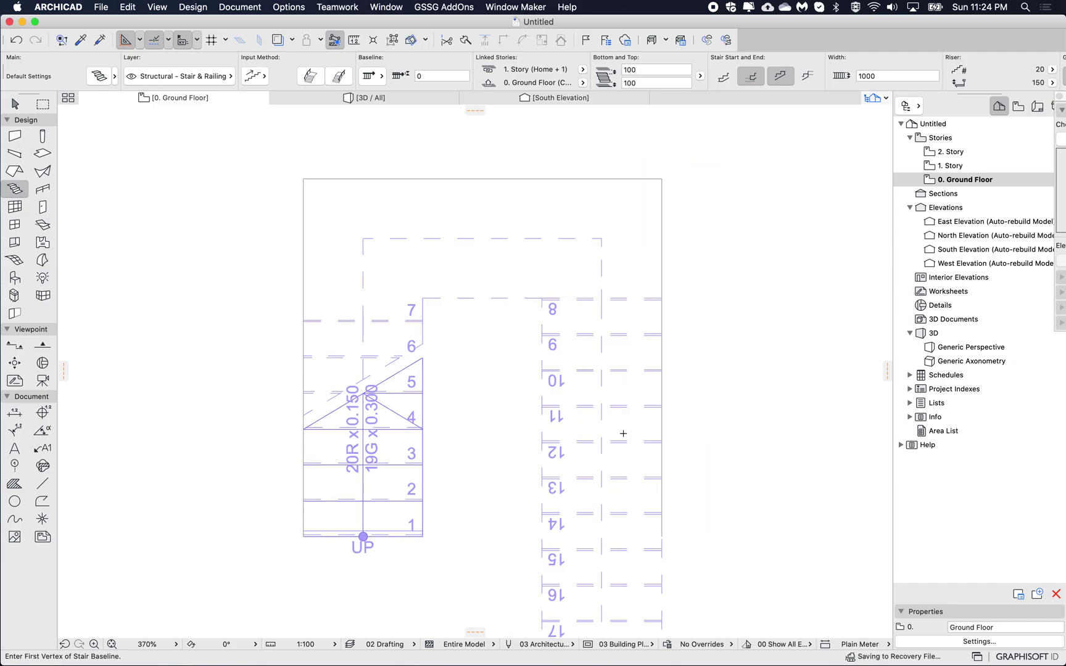
scroll(595, 564, down, 5)
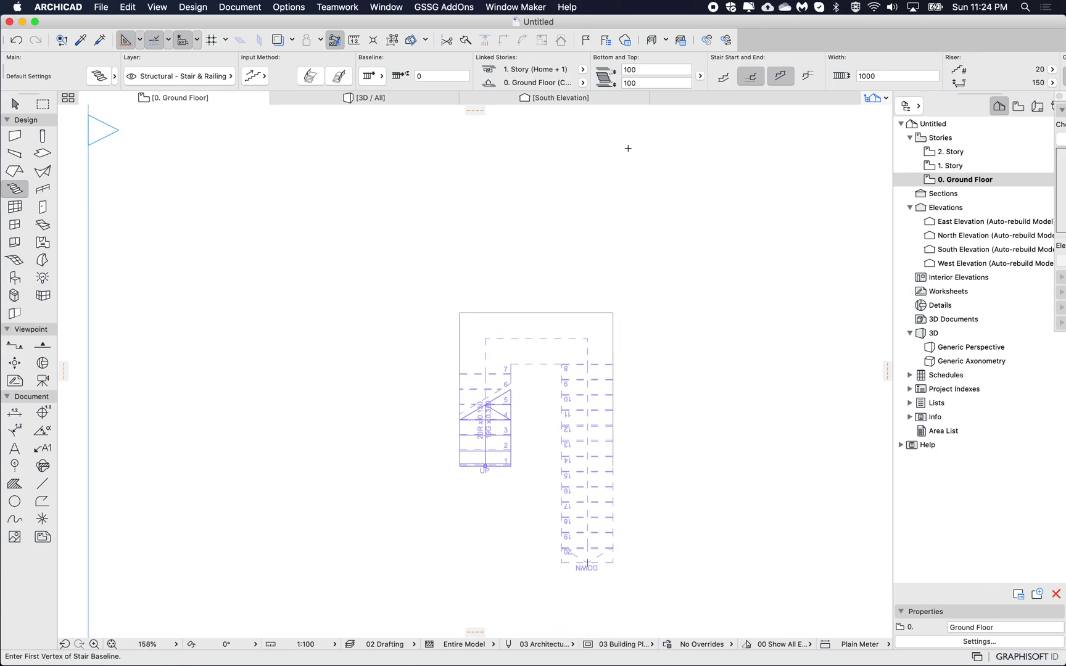
shift+click(543, 343)
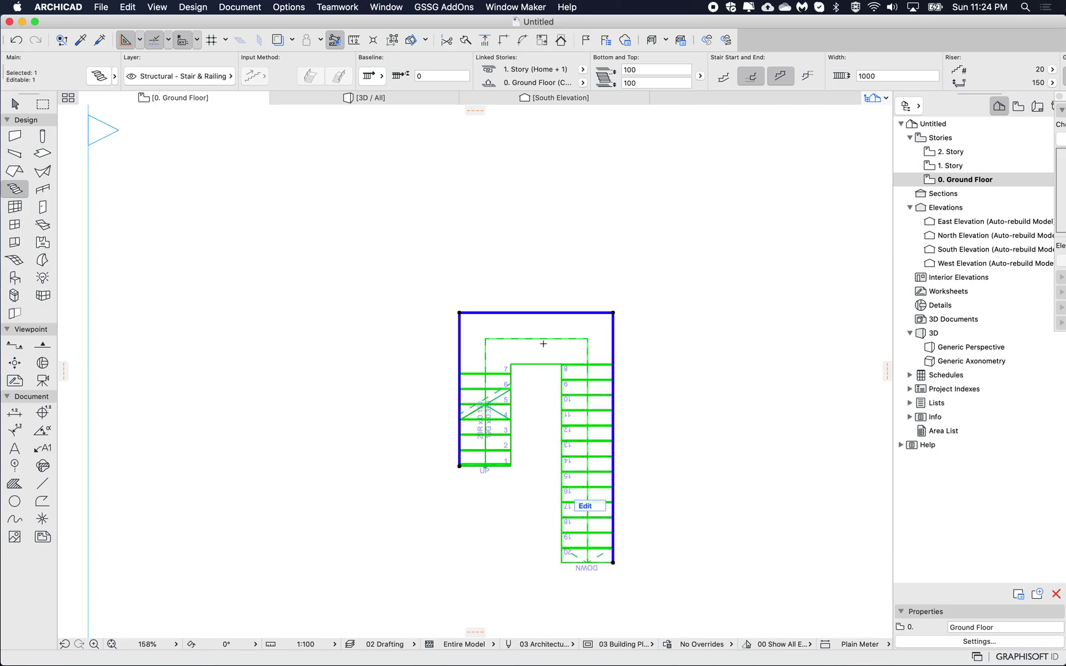
Step: Change the stair's top segment from Landing to Flight, so treads 7–8 cross the top
scroll(543, 344, up, 4)
scroll(544, 343, down, 5)
scroll(544, 344, right, 3)
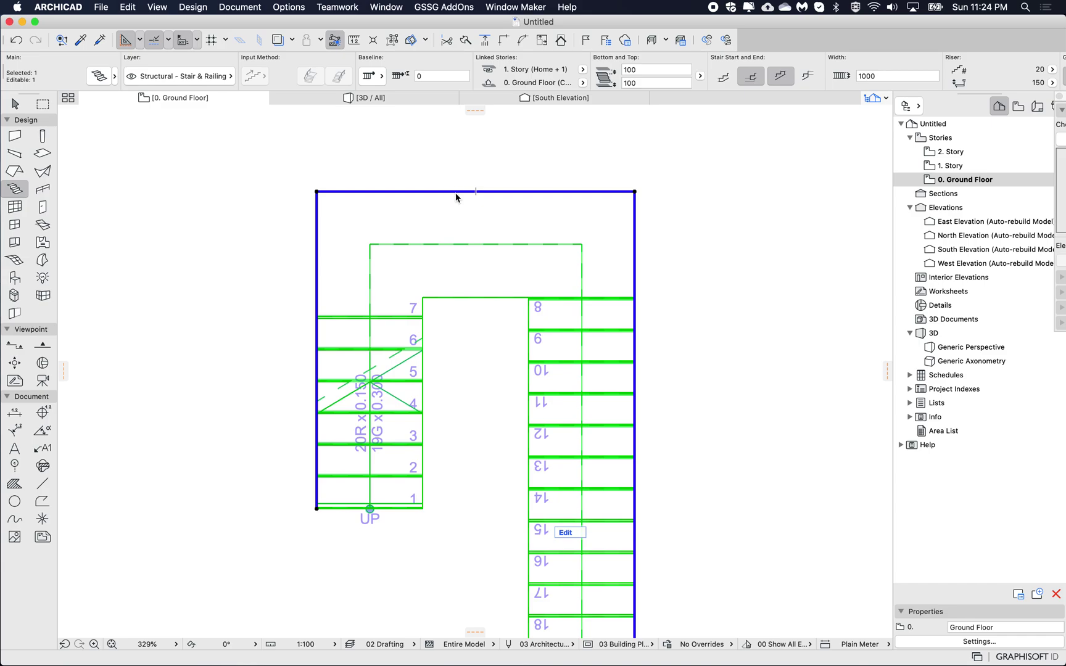
click(455, 193)
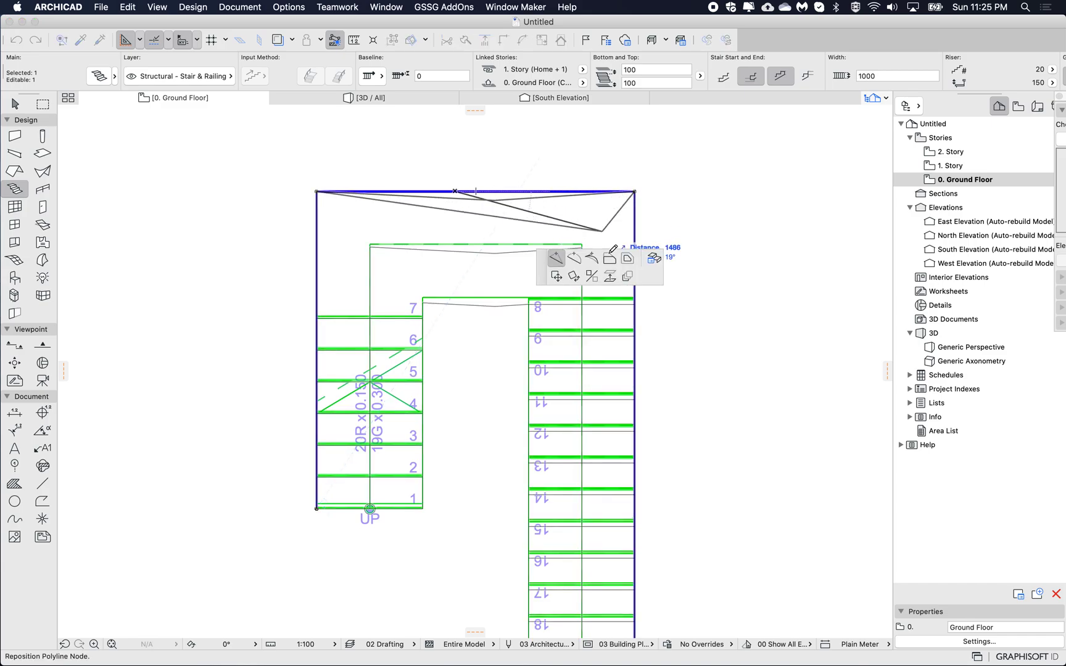
click(654, 259)
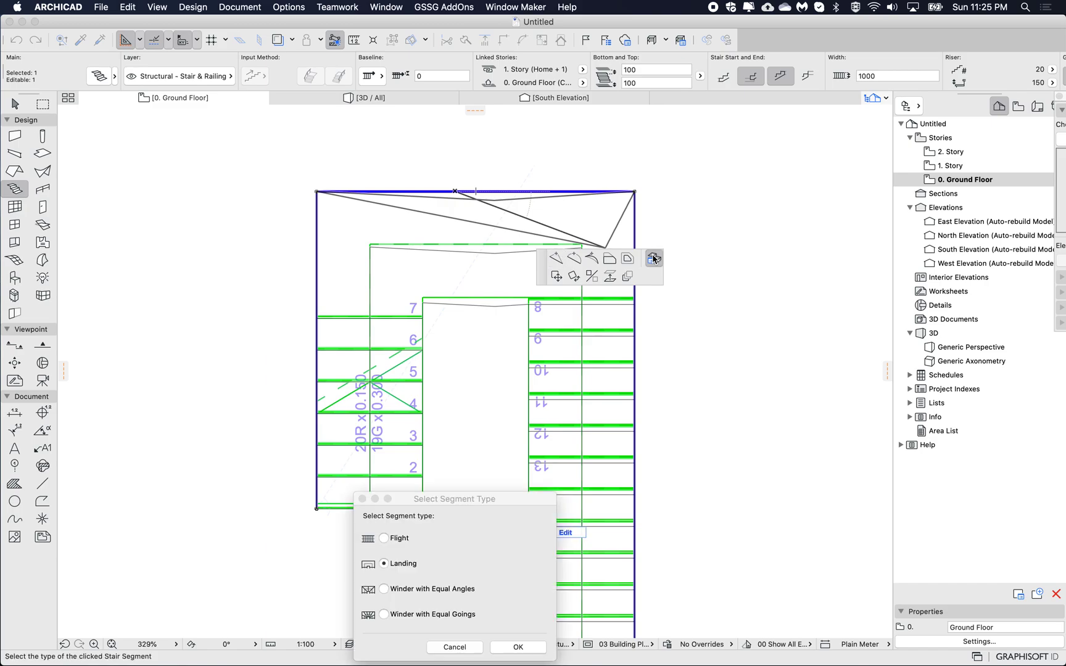
drag(450, 497, 500, 289)
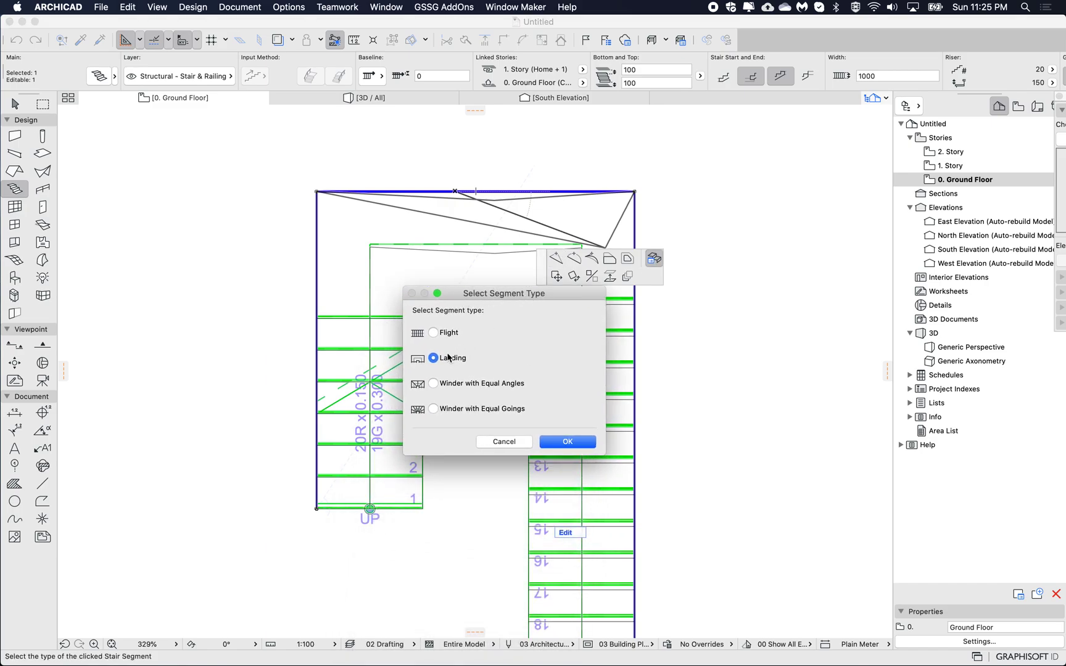
click(434, 333)
click(580, 442)
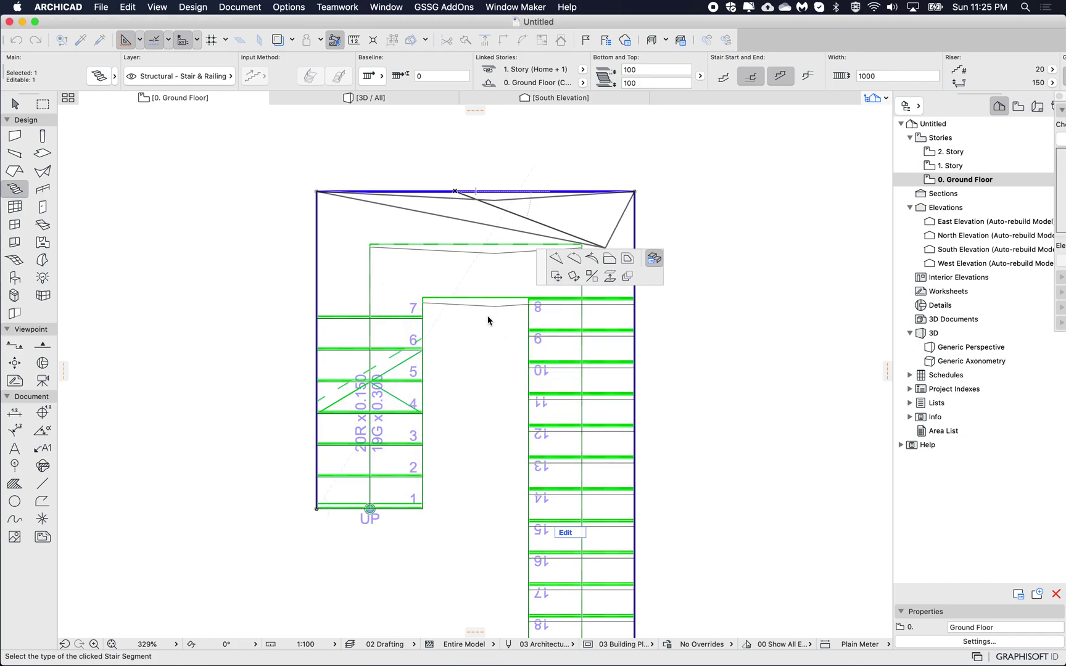
key(Escape)
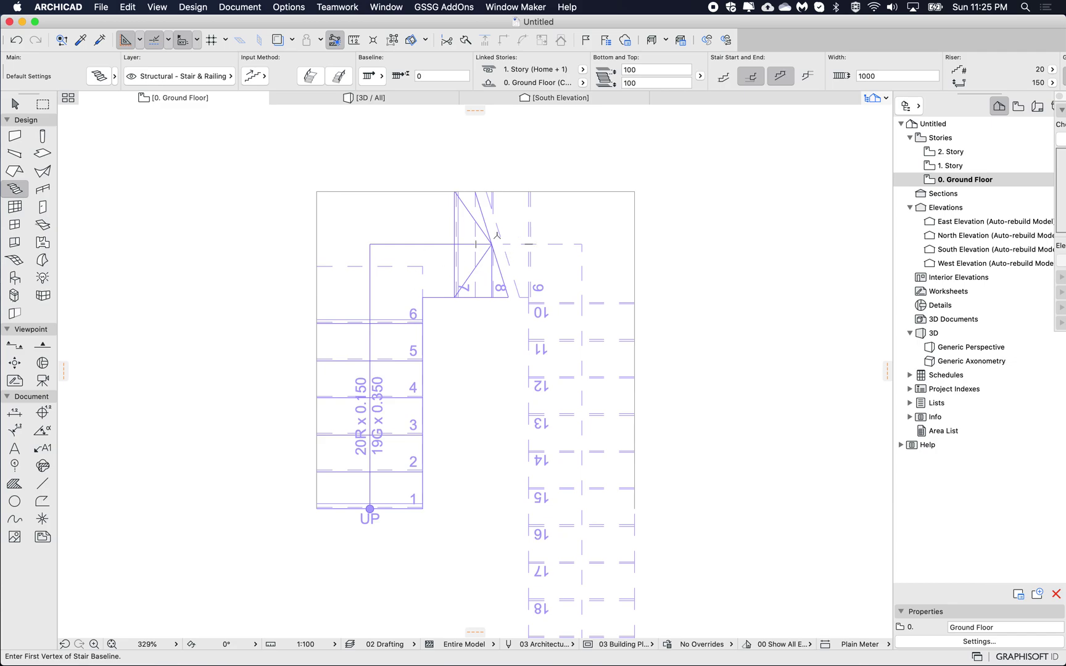
Step: In Stair Selection Settings, set the floor-plan grid to Built-In Stair Grid
shift+click(498, 243)
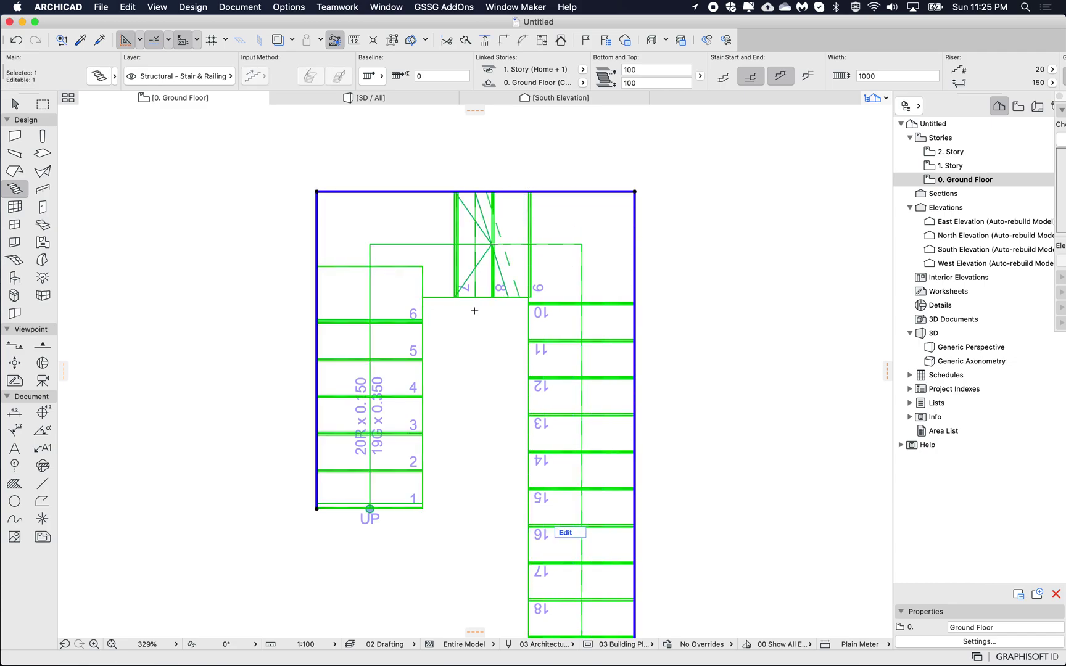
double_click(425, 355)
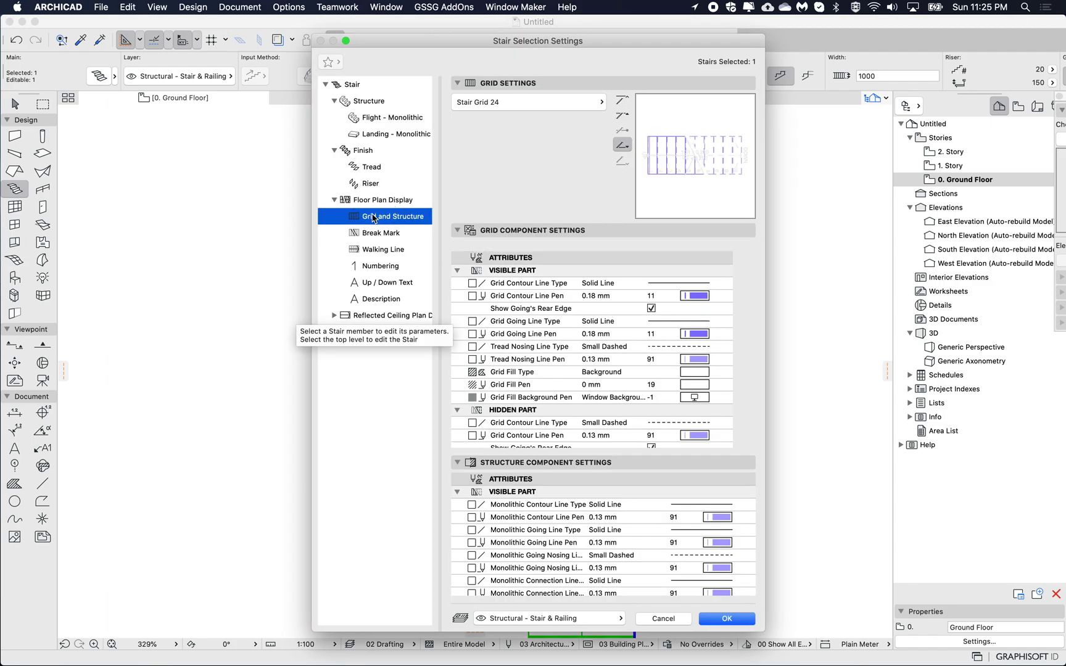
click(549, 98)
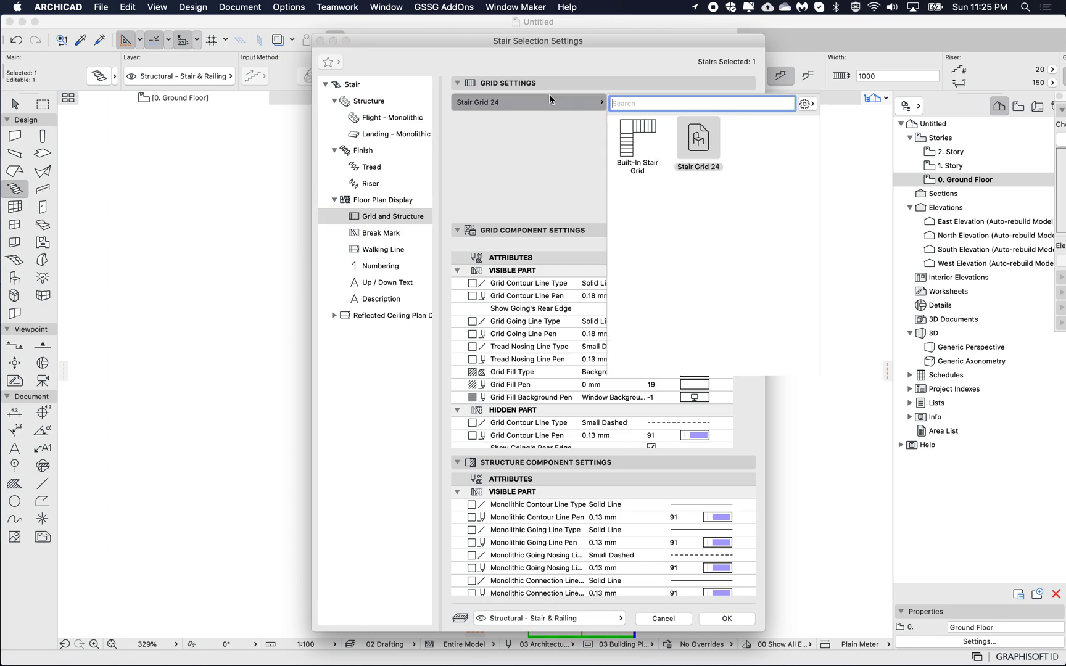
click(638, 137)
click(563, 152)
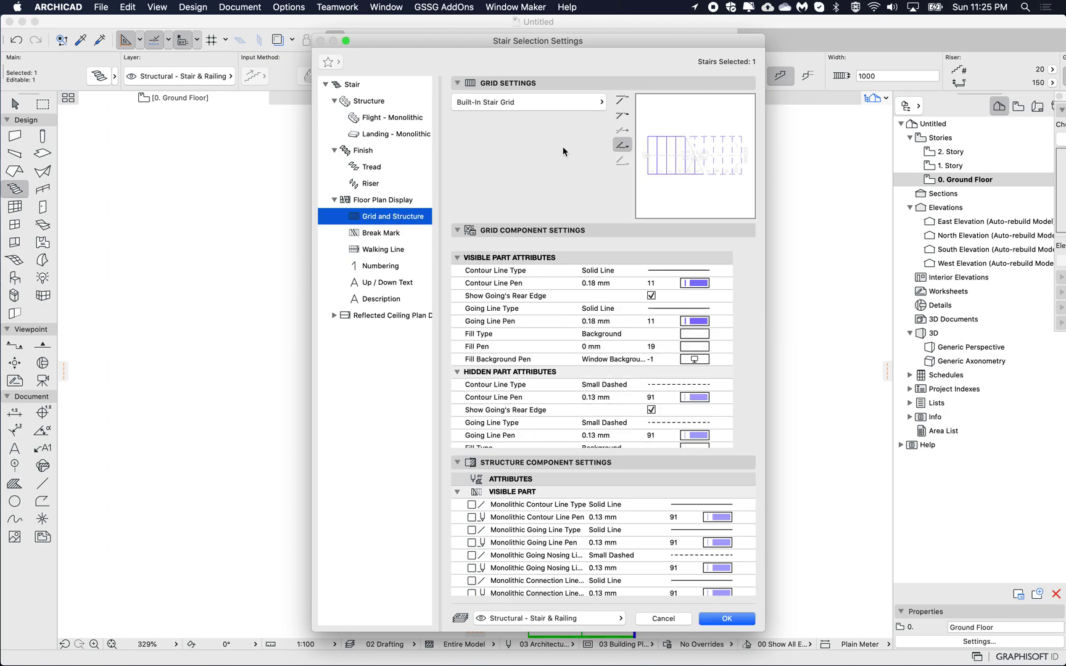
click(723, 619)
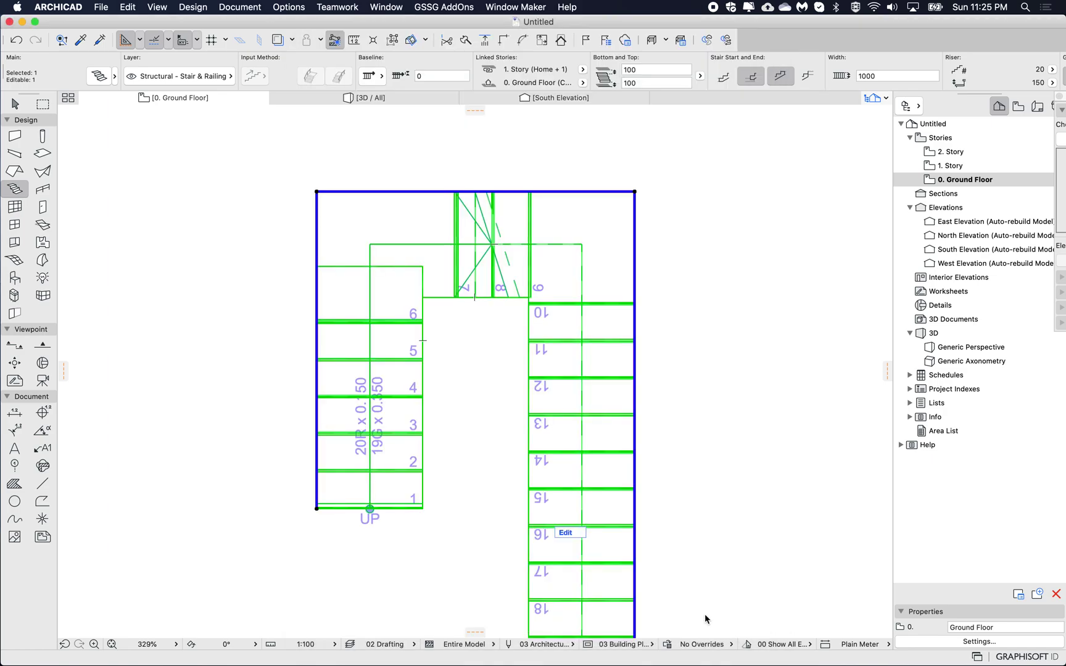
key(Escape)
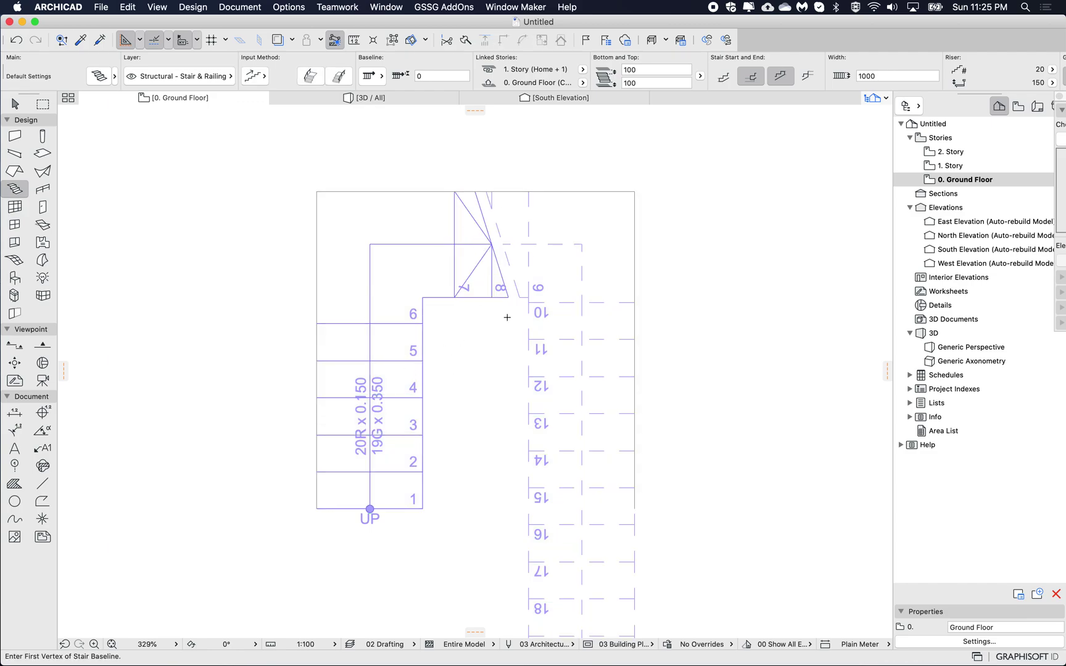
Step: Move the stair's bottom-right corner node upward so treads 8–10 cross the top
shift+click(419, 260)
scroll(468, 412, down, 5)
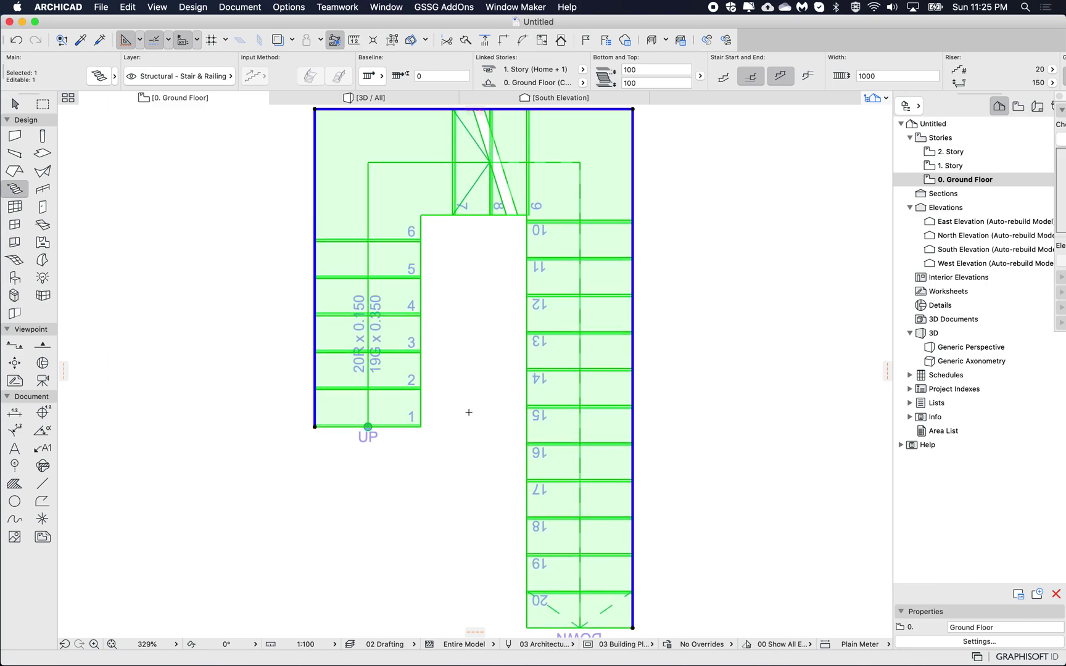
scroll(469, 412, down, 2)
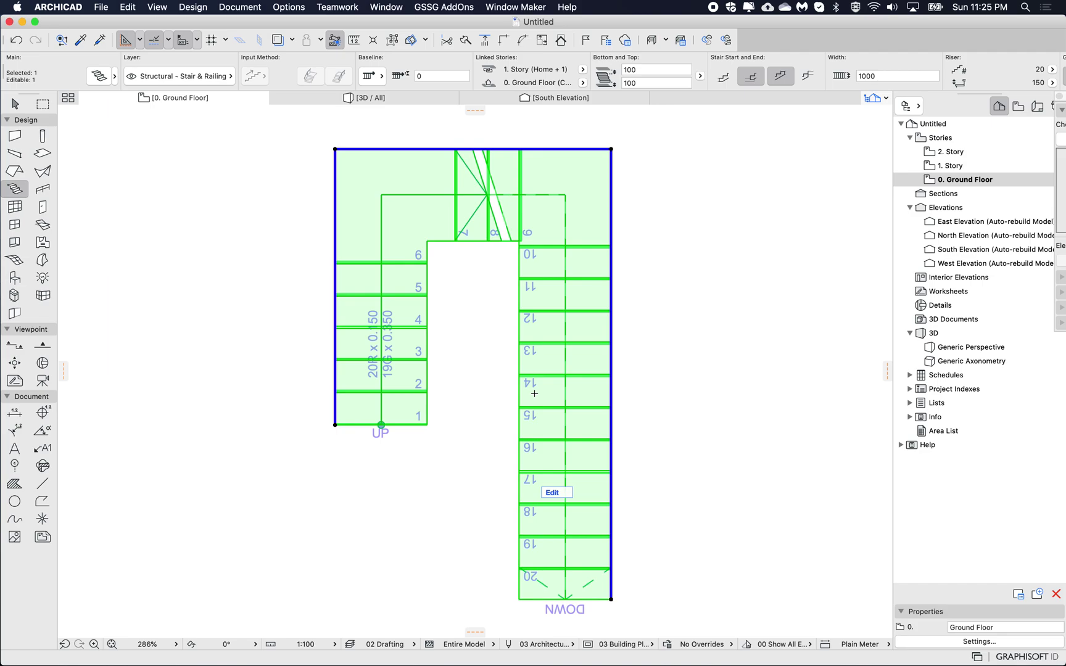
click(612, 599)
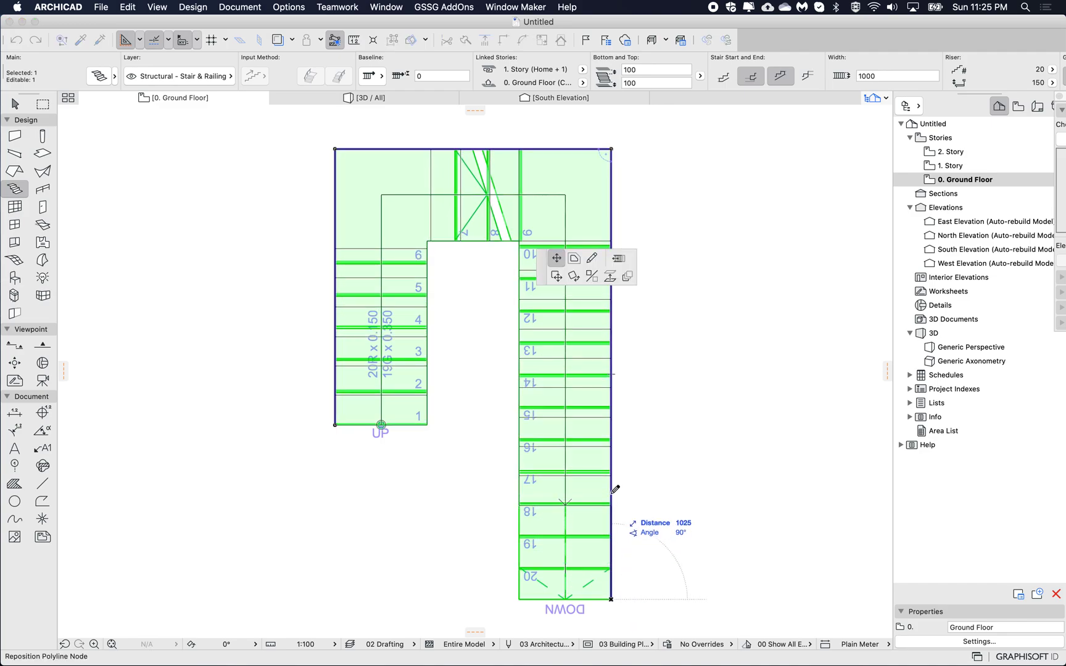
click(614, 460)
key(Escape)
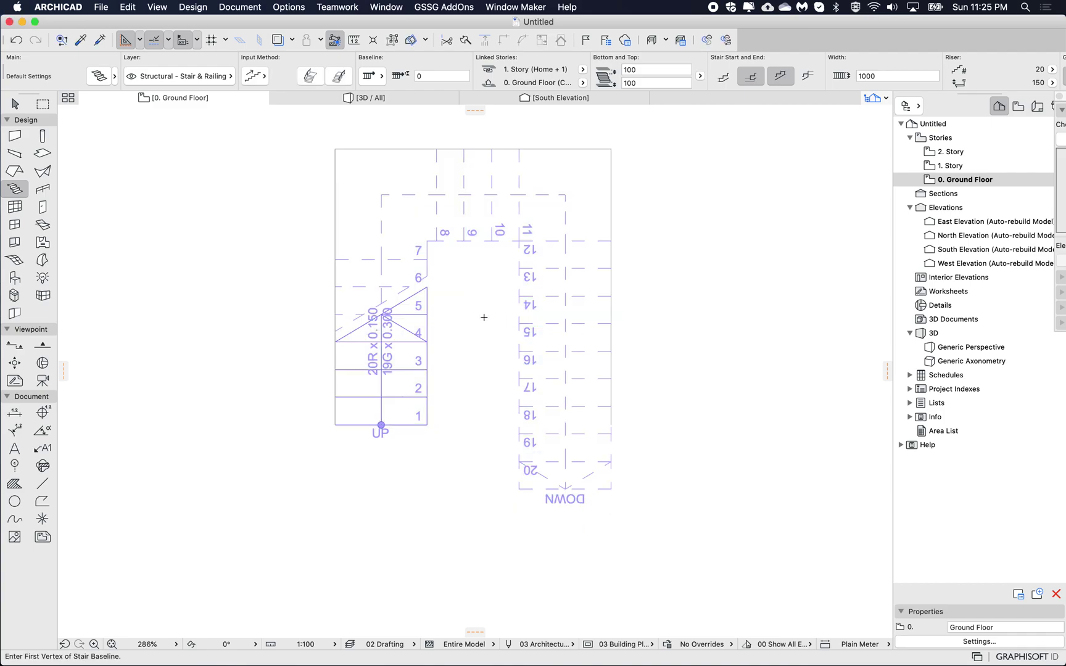
scroll(449, 244, up, 2)
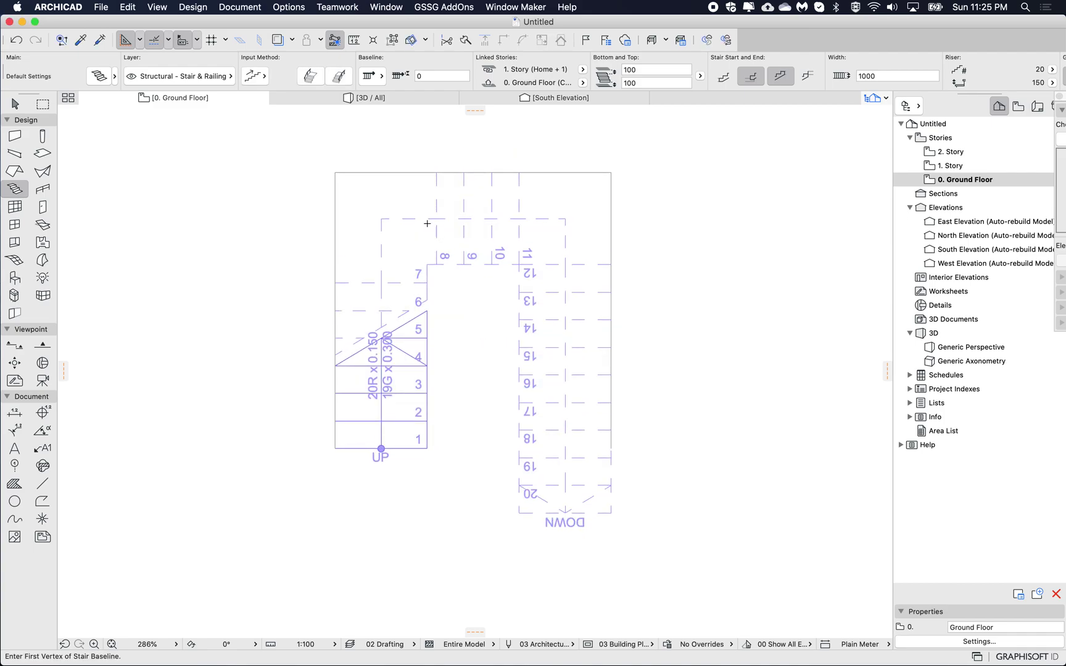
scroll(427, 223, up, 5)
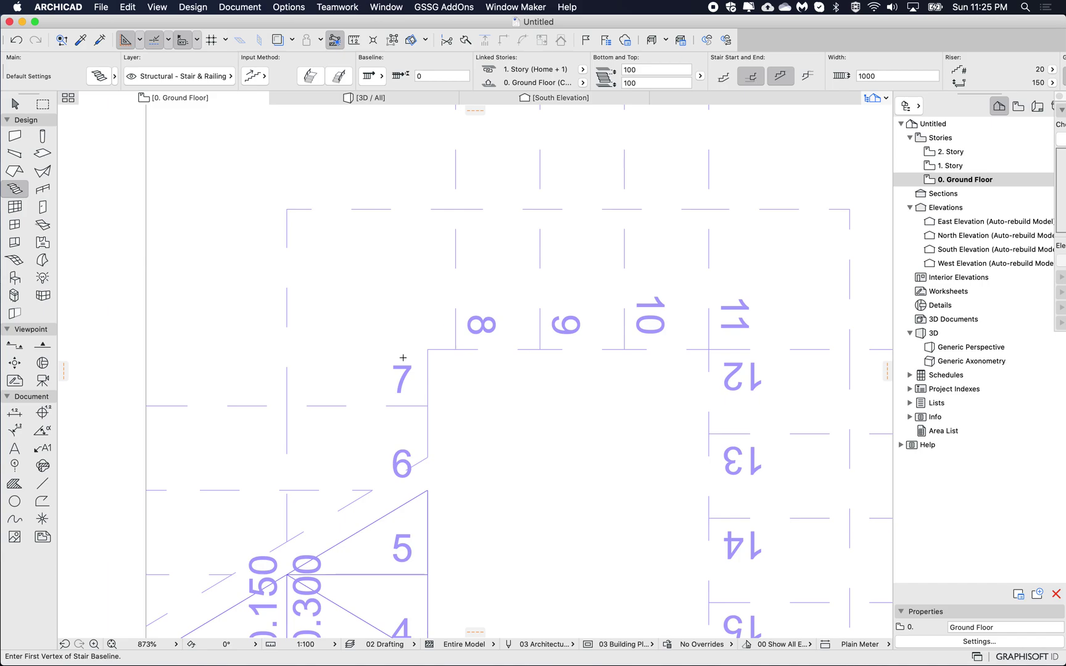
shift+click(450, 353)
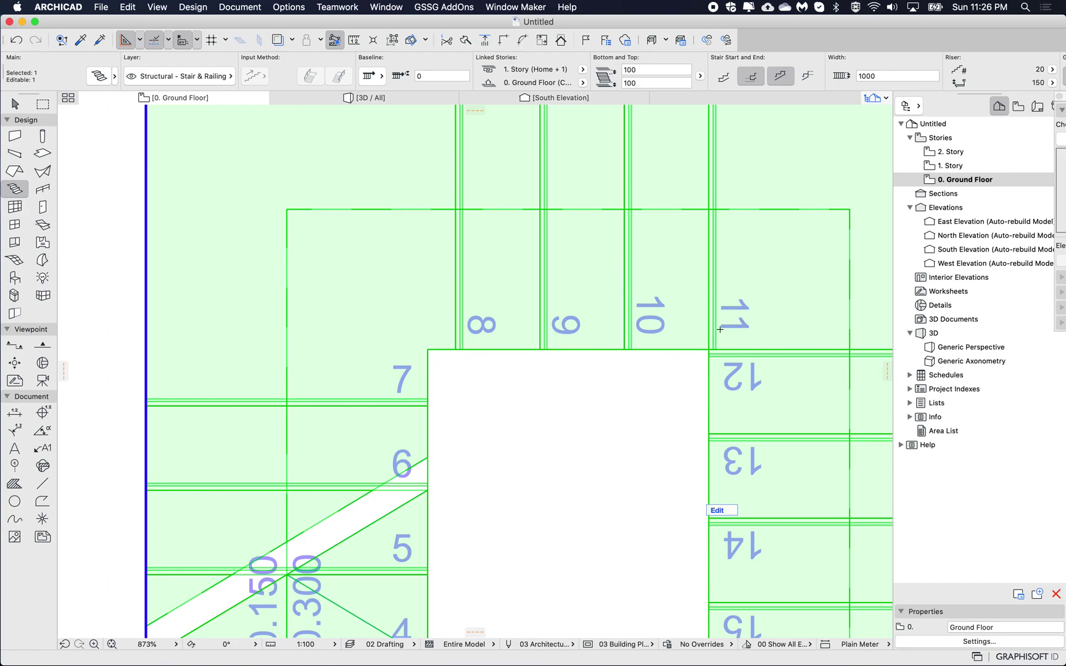
Step: Set the first turning's riser offsets to Fixed, 50 and 50 mm
key(Escape)
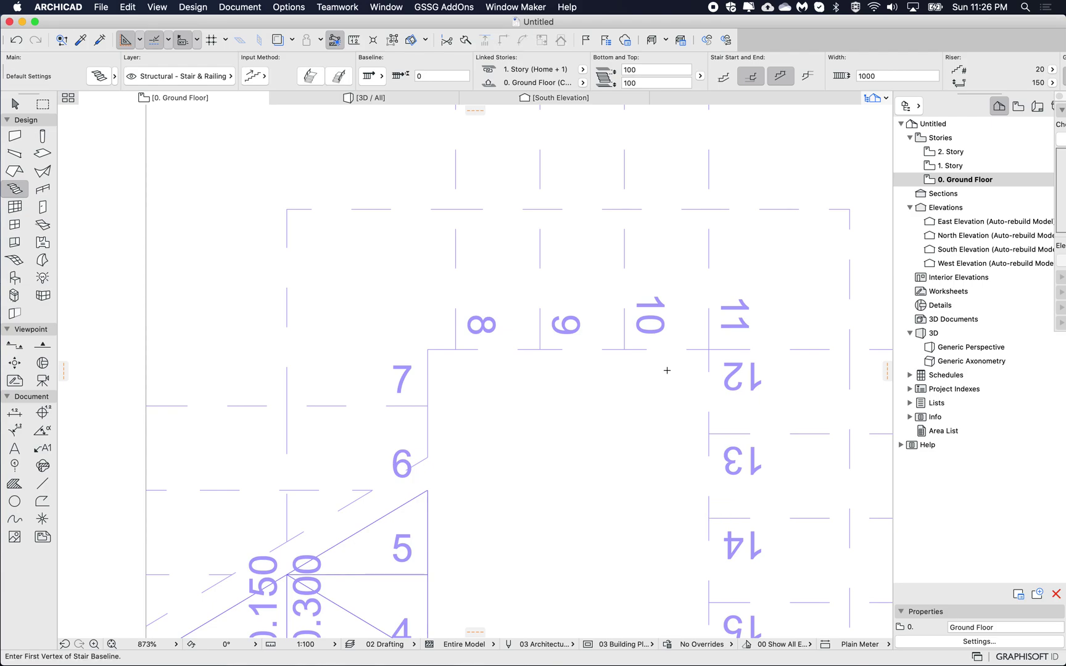
scroll(667, 371, down, 5)
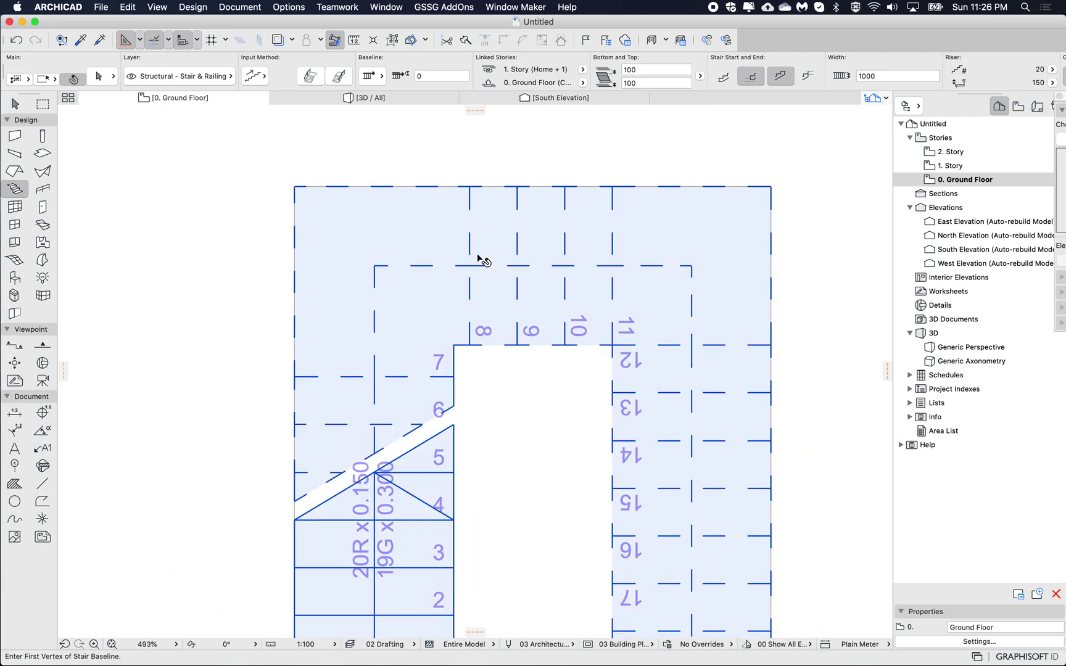
shift+click(432, 265)
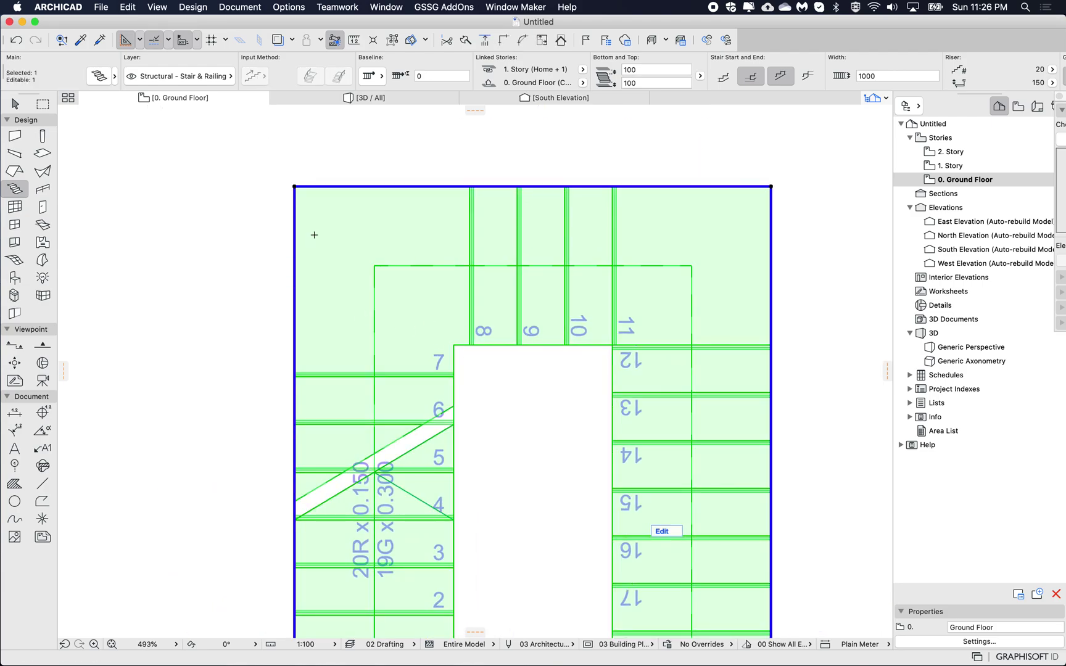
click(295, 185)
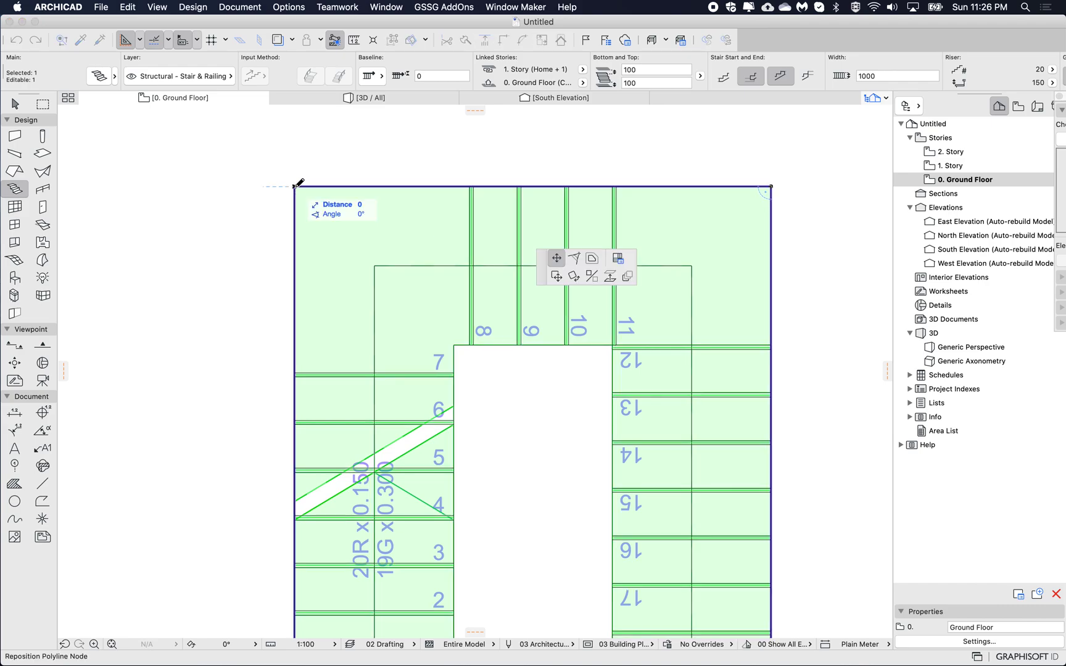
click(618, 258)
drag(337, 390, 559, 302)
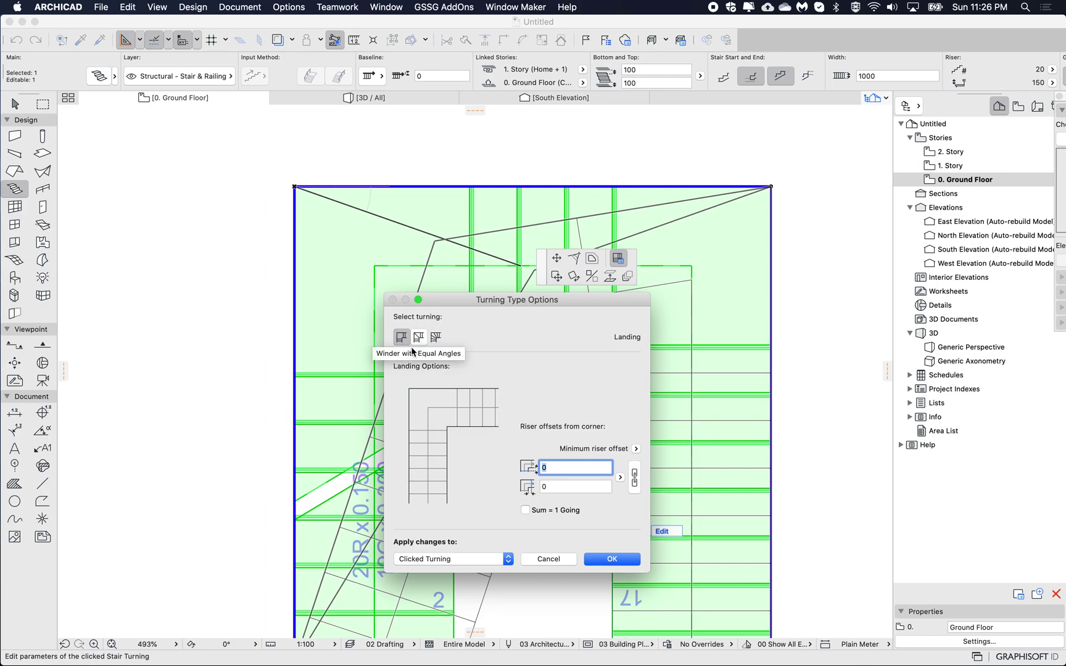
click(637, 449)
click(660, 454)
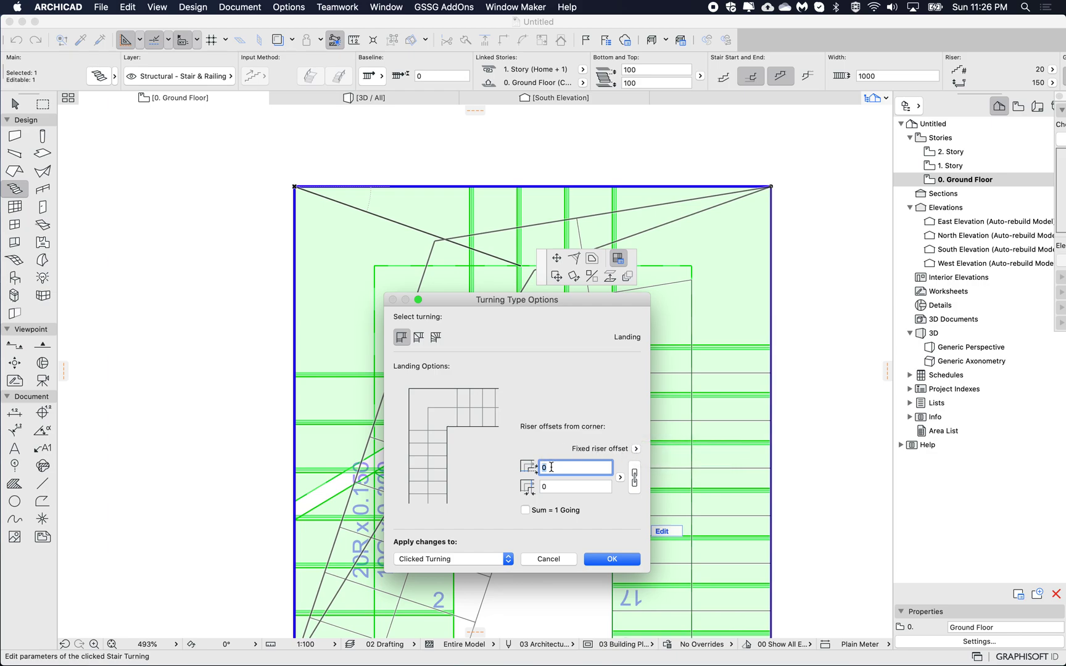
text(50)
key(Tab)
text(50)
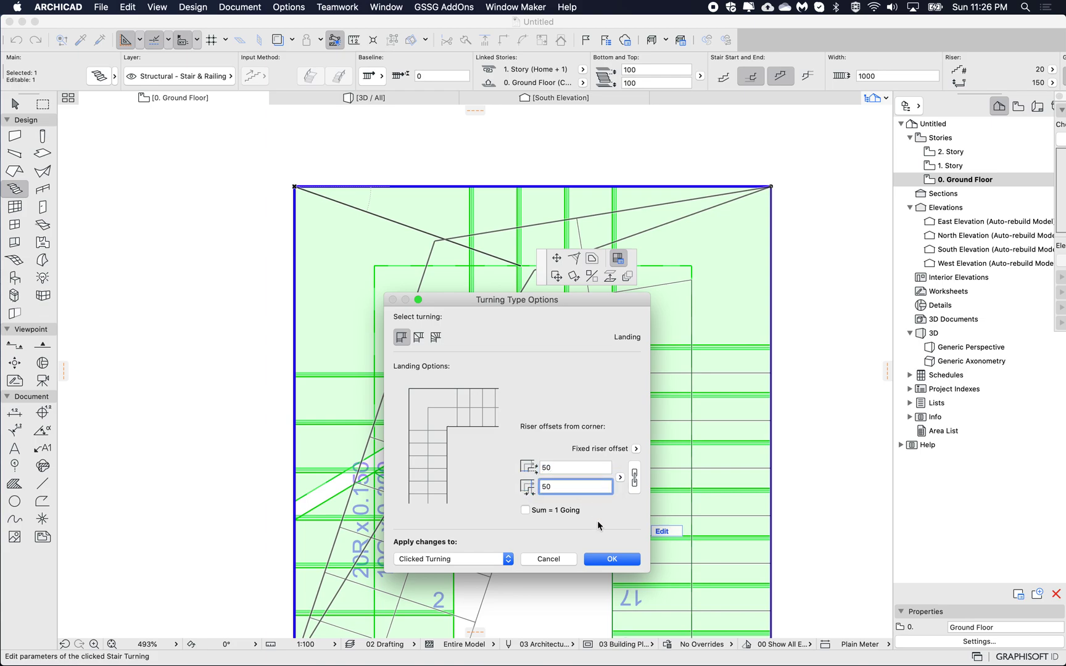
click(605, 558)
Step: Measure from the turning corner to check the 50 mm riser offset
key(Escape)
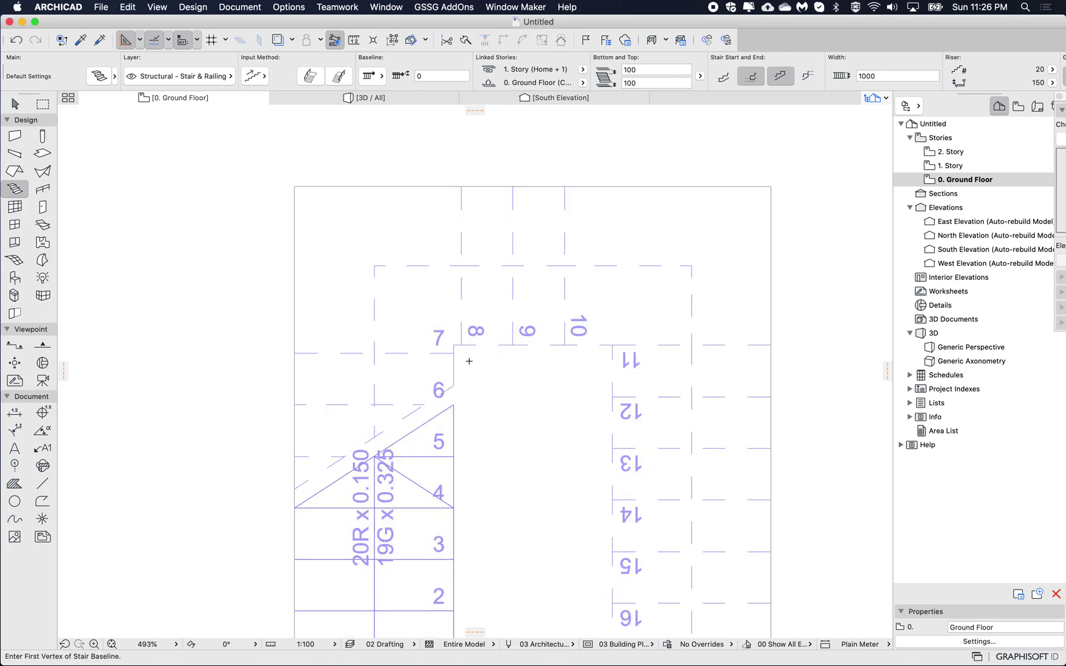
scroll(450, 340, up, 5)
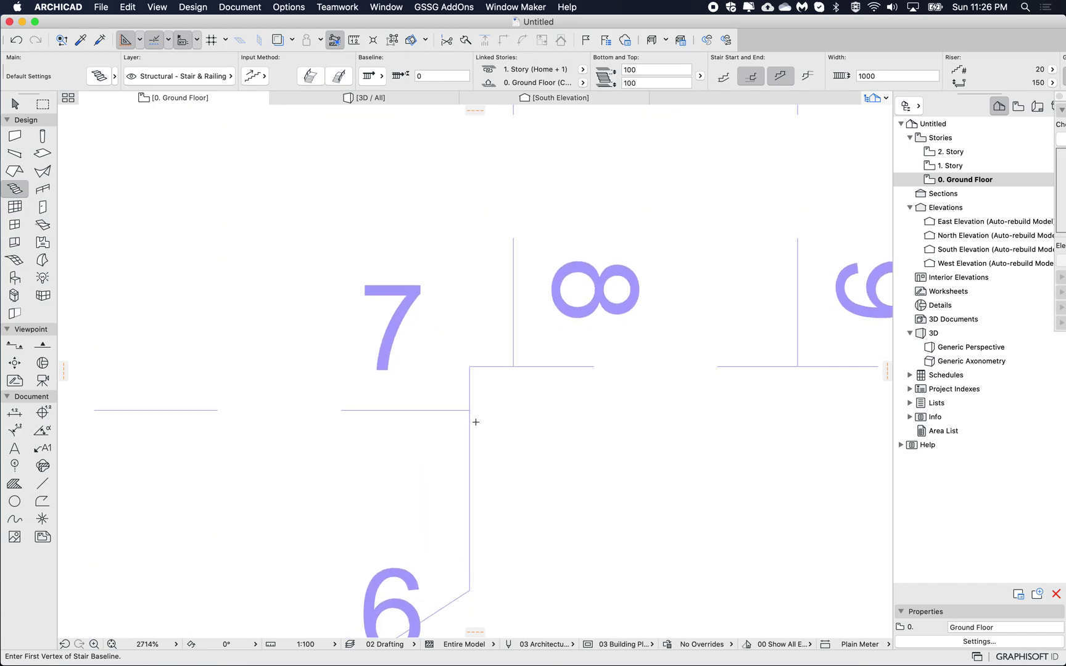
key(m)
click(469, 366)
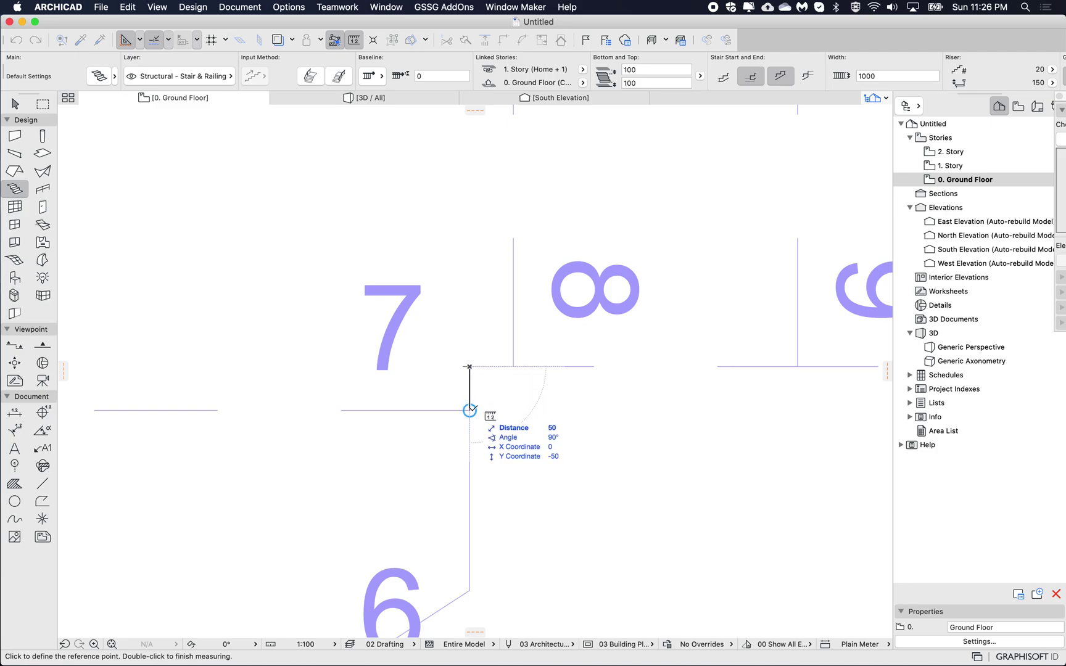
right_click(580, 393)
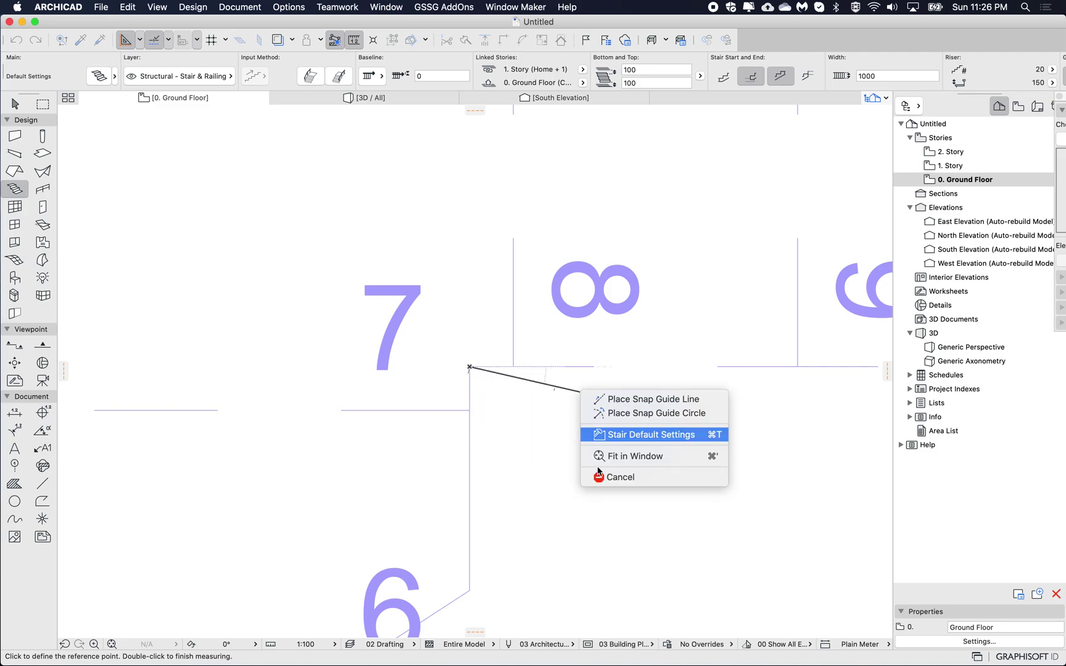
click(617, 480)
scroll(616, 480, down, 5)
scroll(617, 480, down, 6)
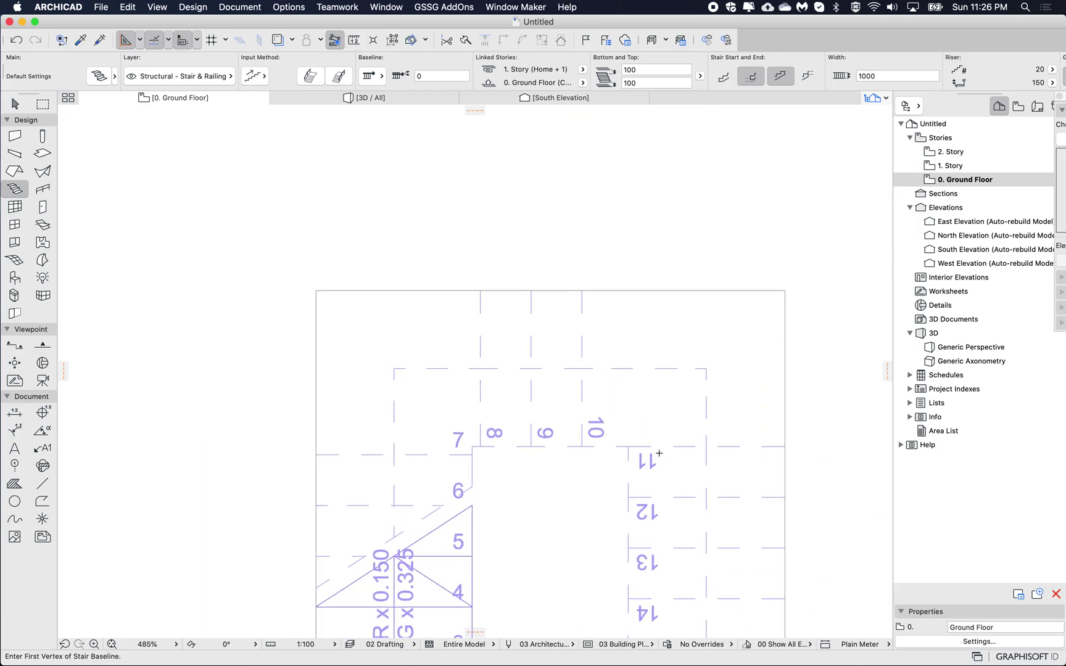
shift+click(648, 449)
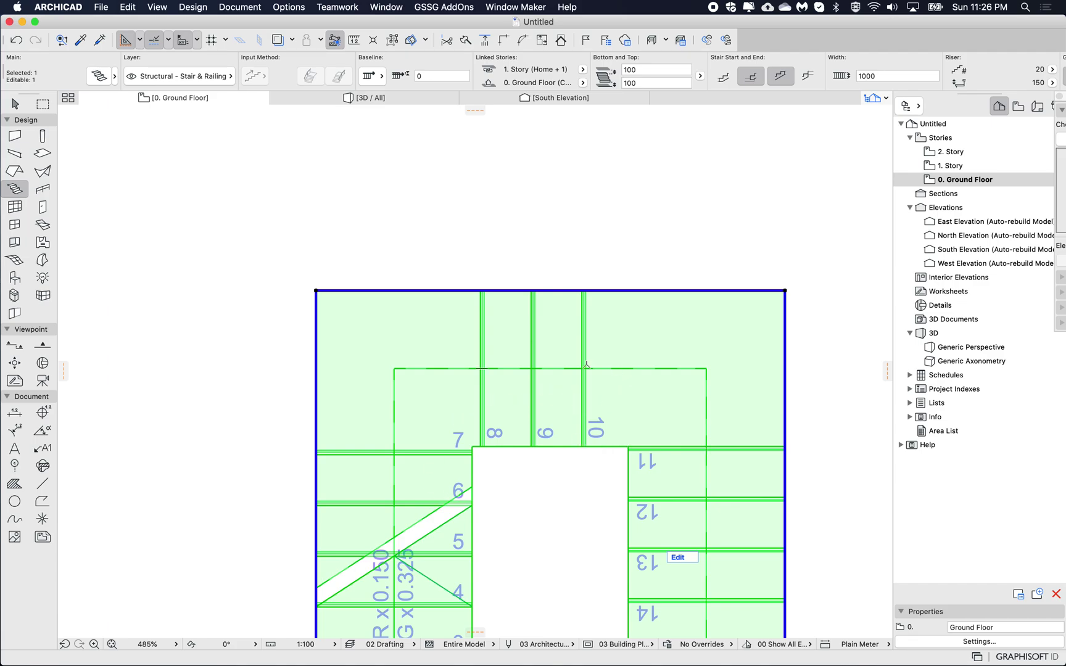
scroll(565, 374, down, 3)
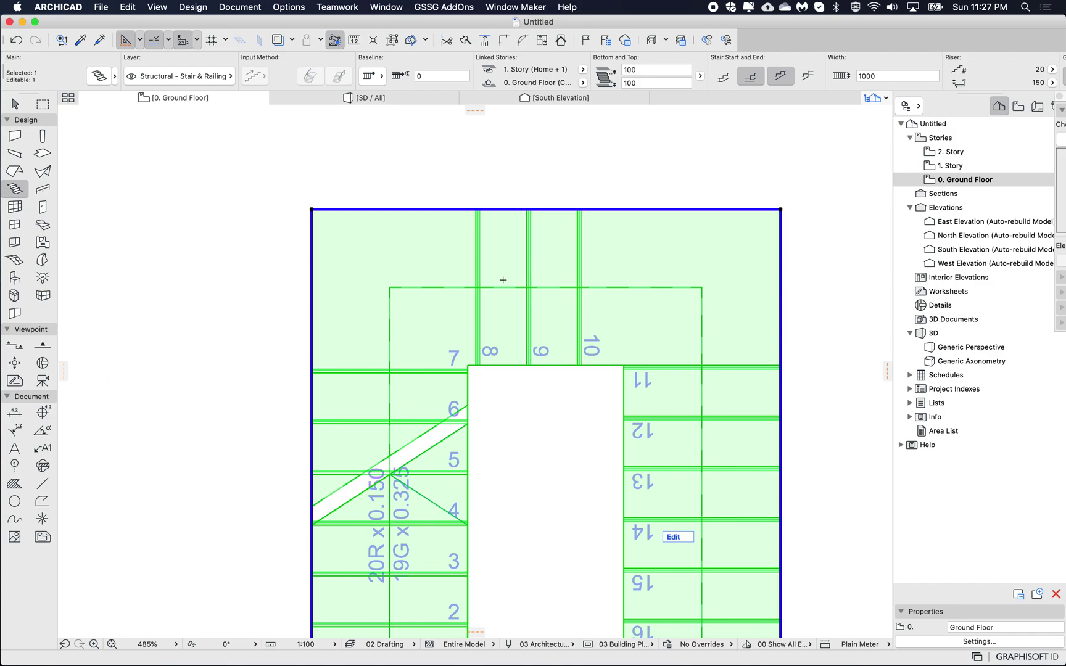
click(780, 208)
Step: Set the second turning's riser offsets to Fixed, 50 and 50 mm
click(619, 261)
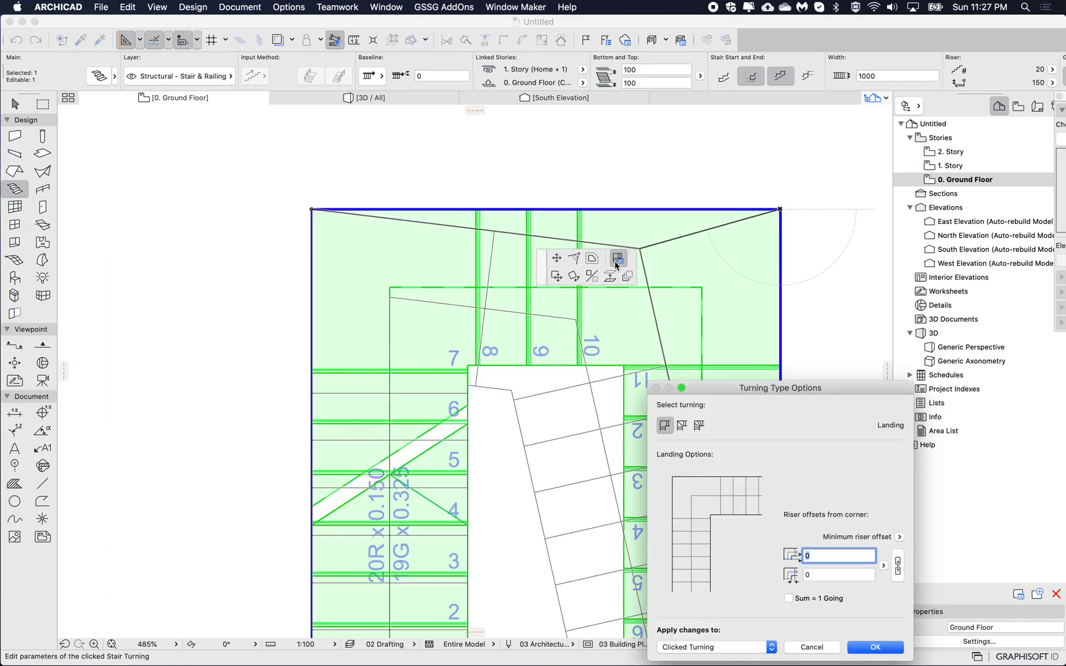
mouse_move(734, 395)
mouse_down()
mouse_move(479, 284)
mouse_move(383, 268)
mouse_up()
click(549, 410)
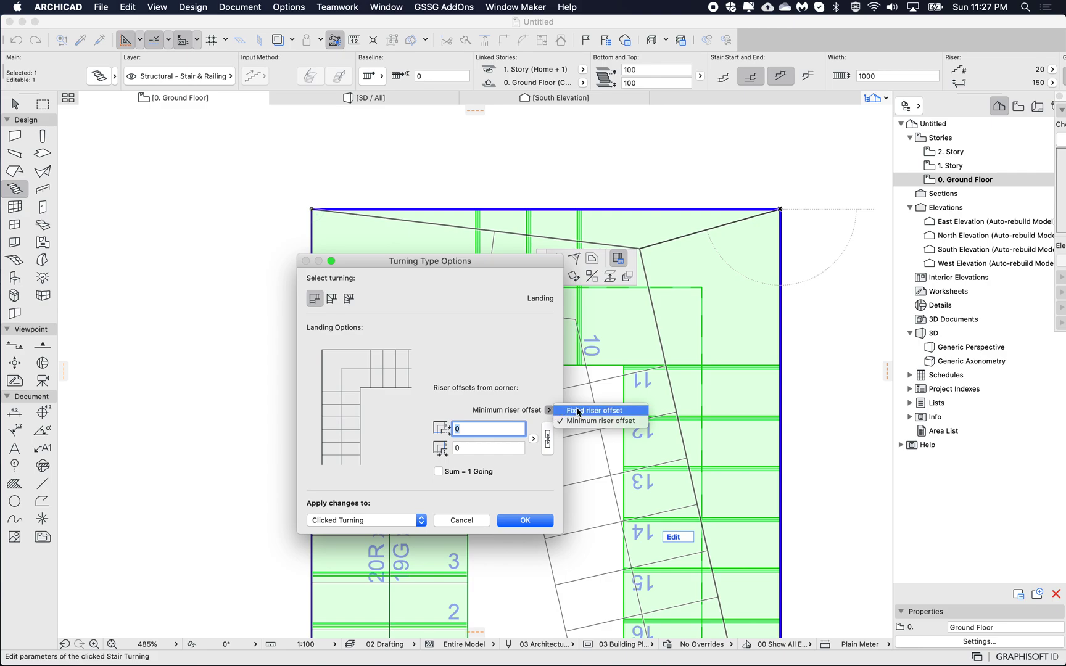
click(566, 408)
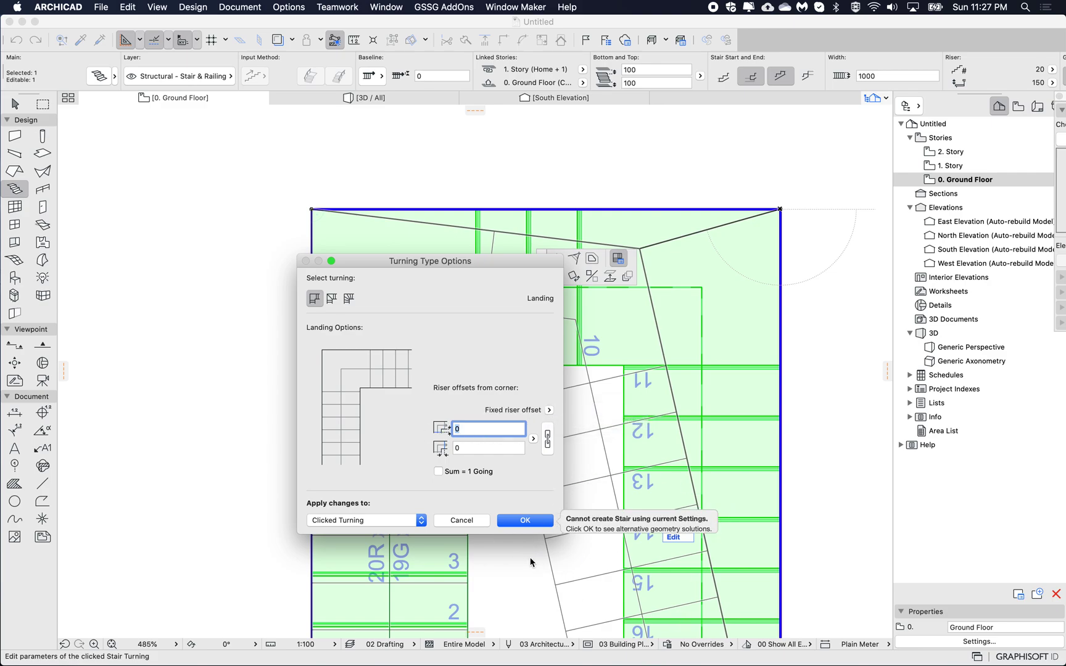
text(50)
double_click(470, 449)
text(50)
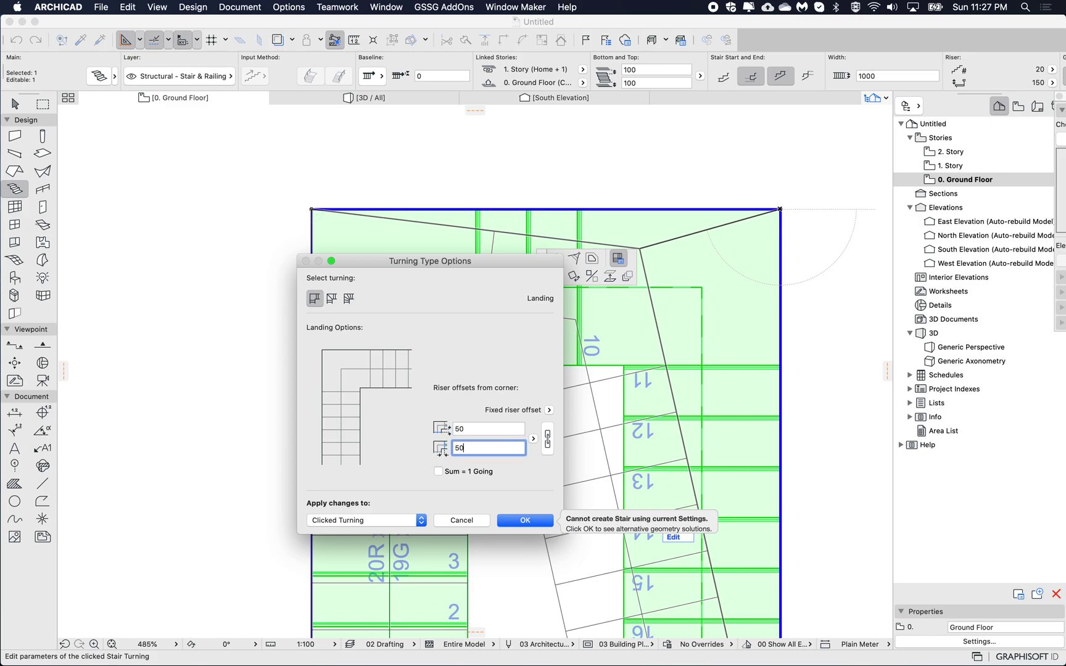
click(521, 520)
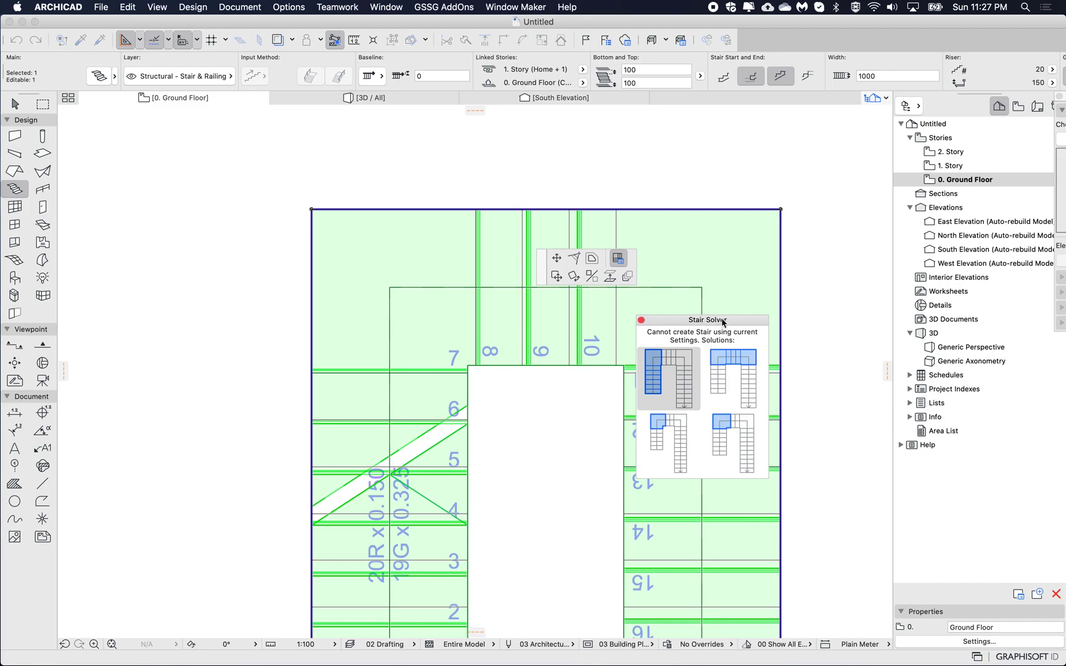
Step: Apply the first Stair Solver solution: 20 risers at 0.150 and 19 goings at 0.300
drag(723, 322, 573, 382)
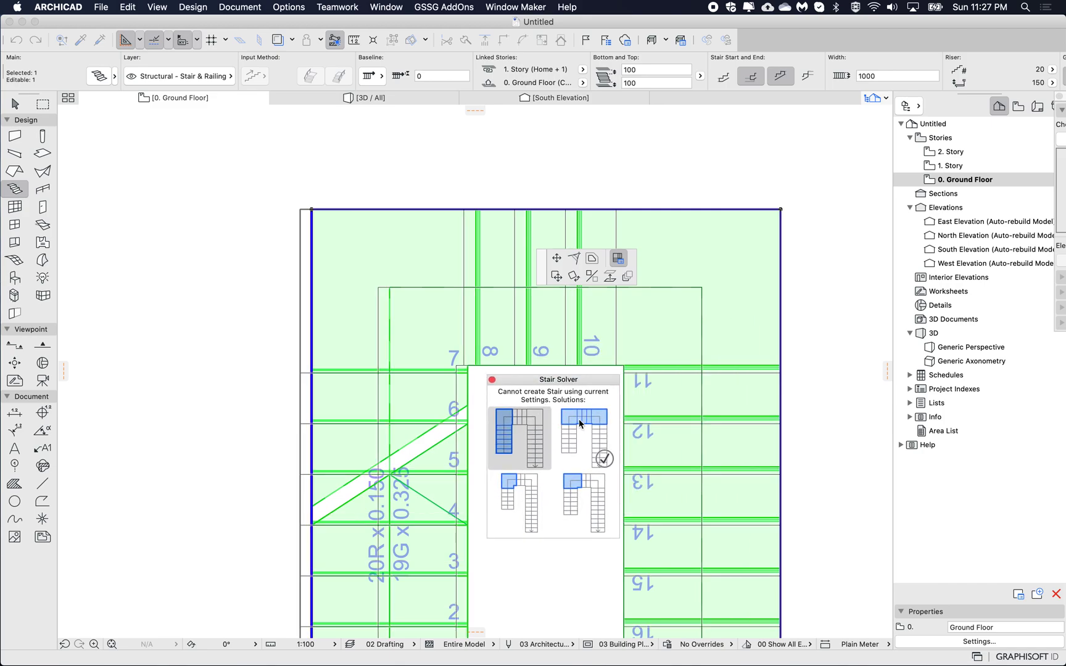
click(521, 422)
click(520, 433)
Step: Move the right flight's bottom-right vertex upward so treads 9–12 run across the top
scroll(521, 405, down, 4)
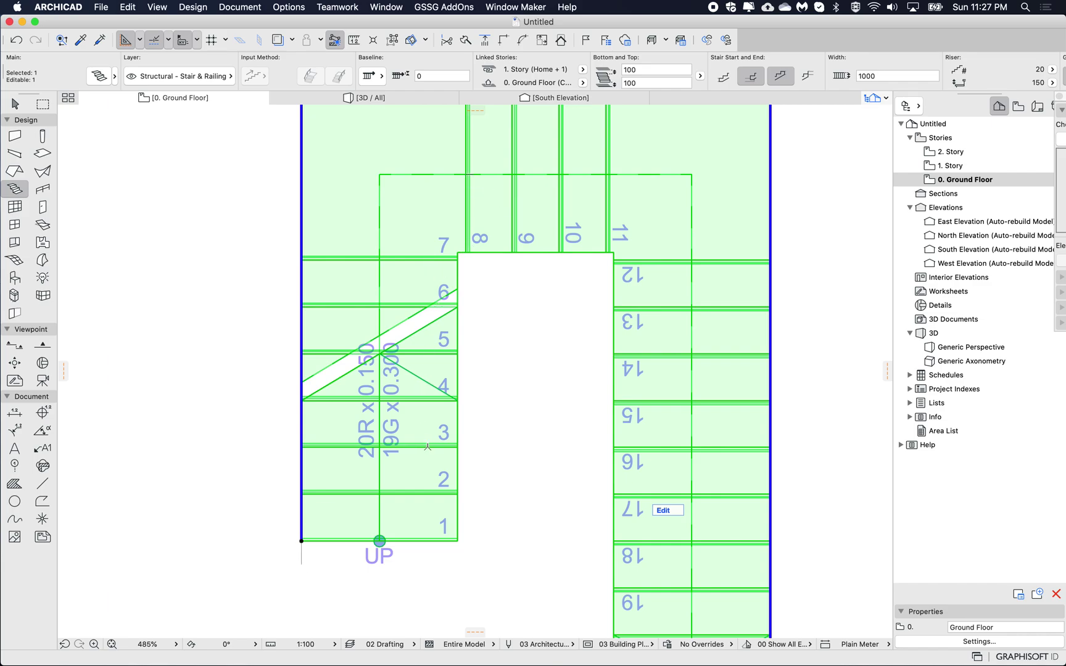
scroll(540, 446, down, 5)
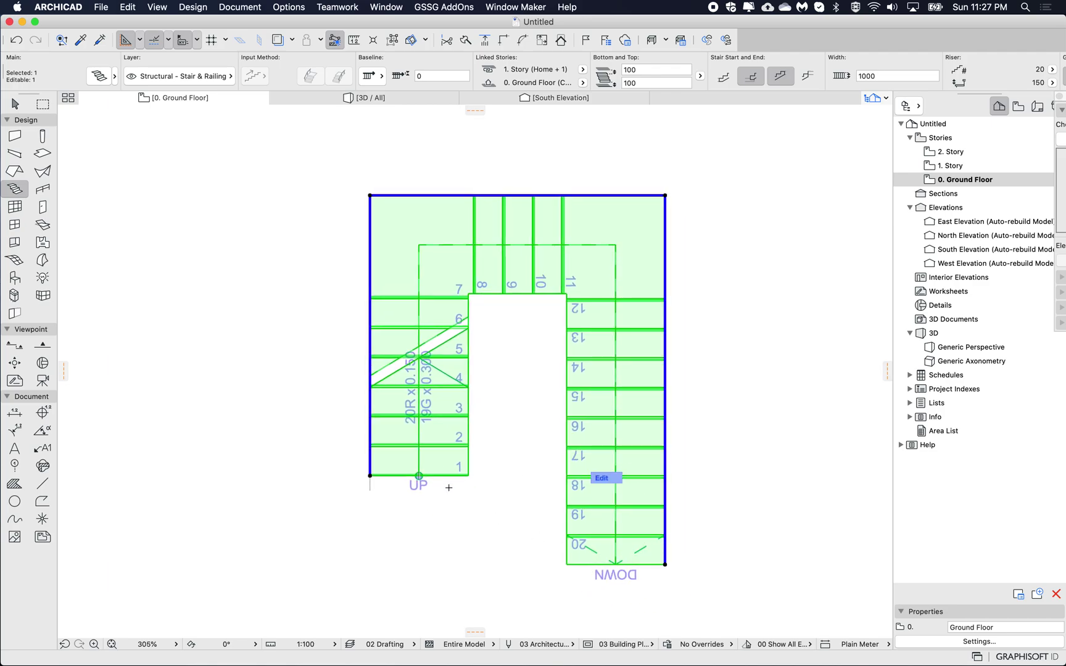
click(665, 563)
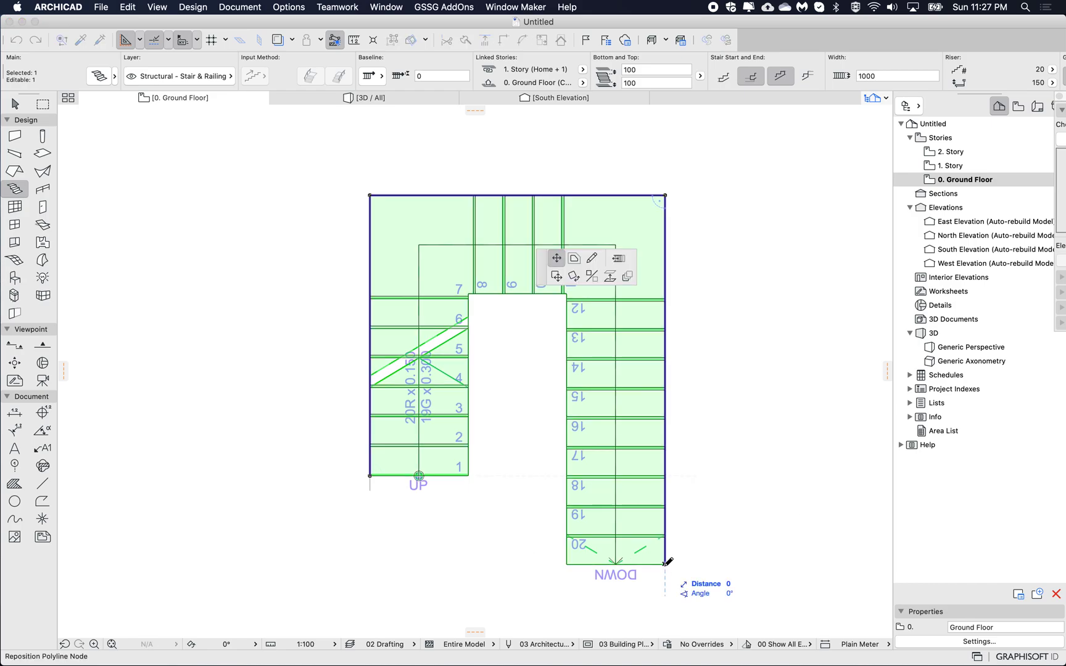
click(619, 259)
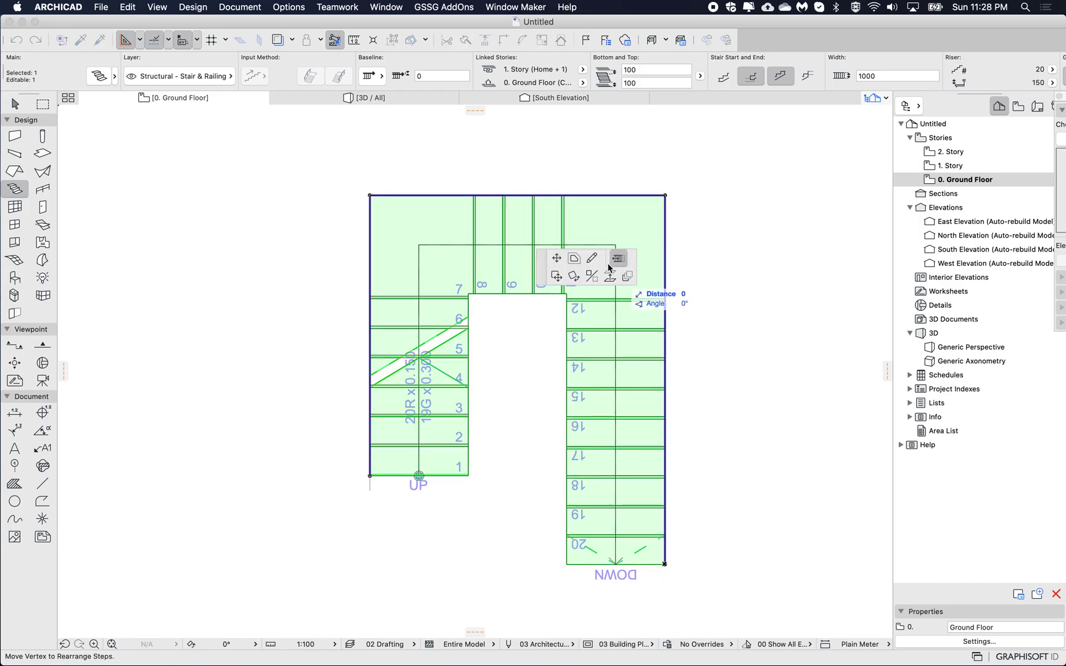
click(664, 513)
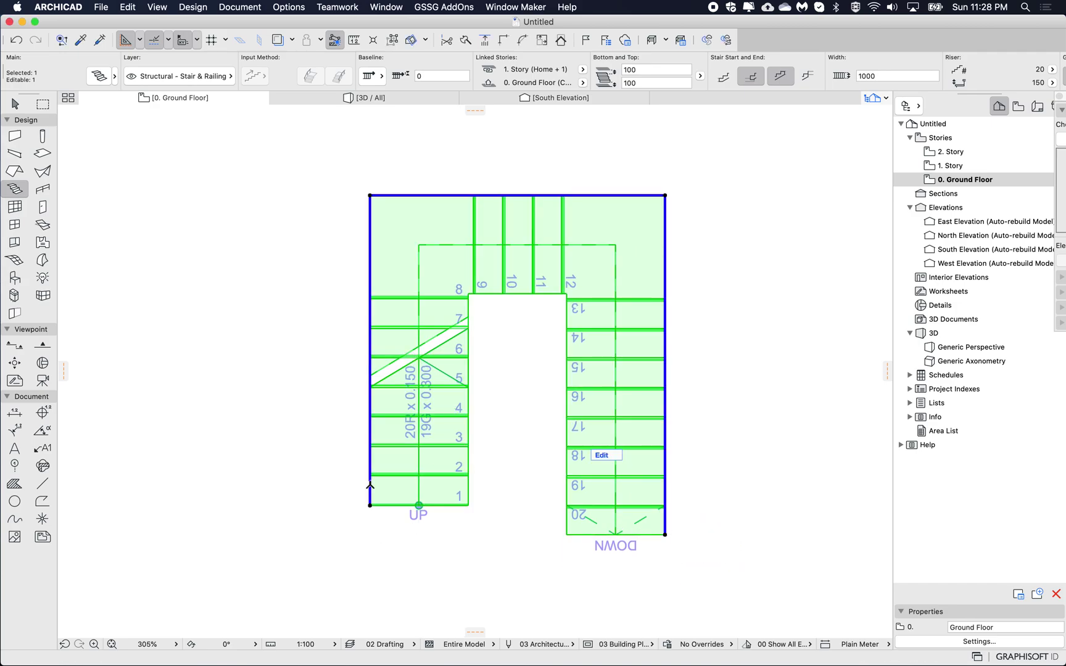
key(Escape)
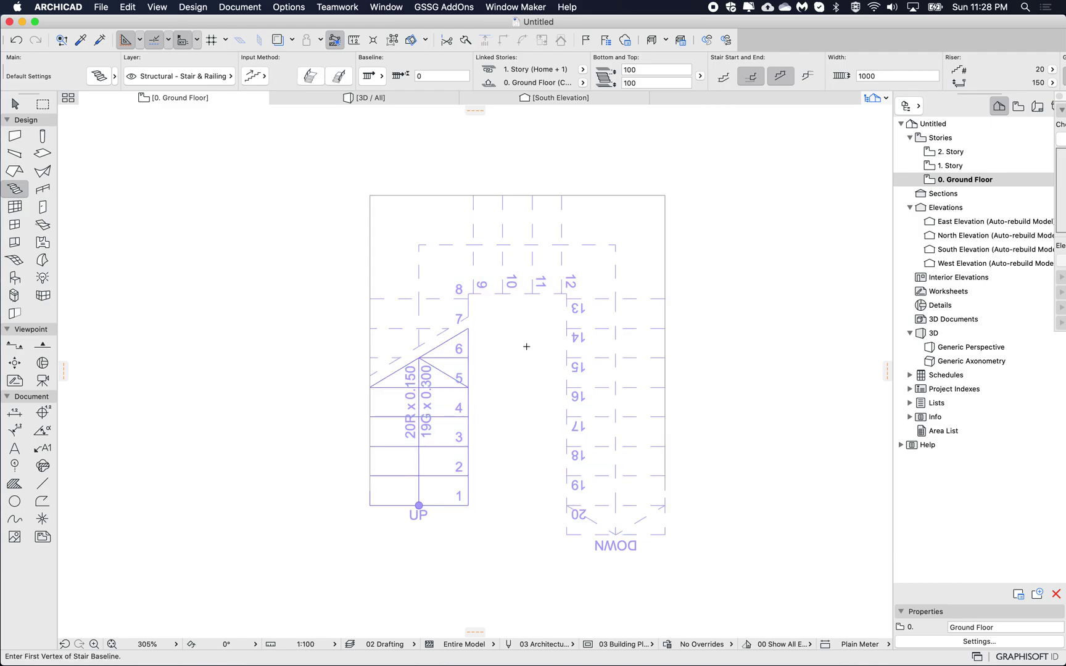
scroll(524, 355, up, 3)
Step: Make the top-left turning a Winder with Equal Angles, Fixed Number of Goings 2
scroll(489, 306, up, 5)
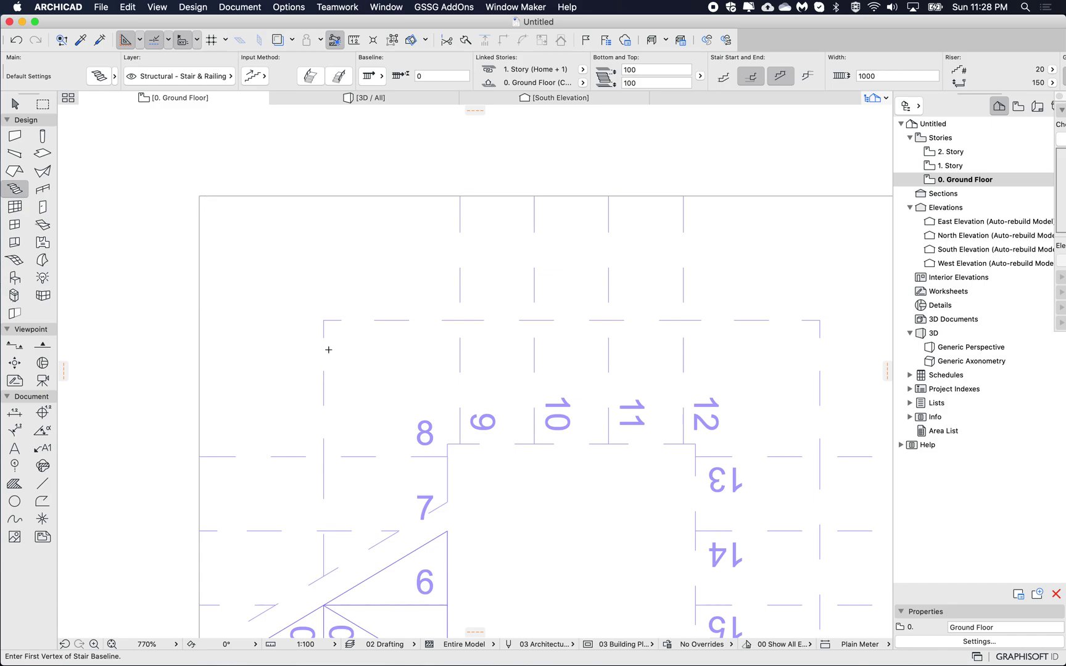
shift+click(356, 317)
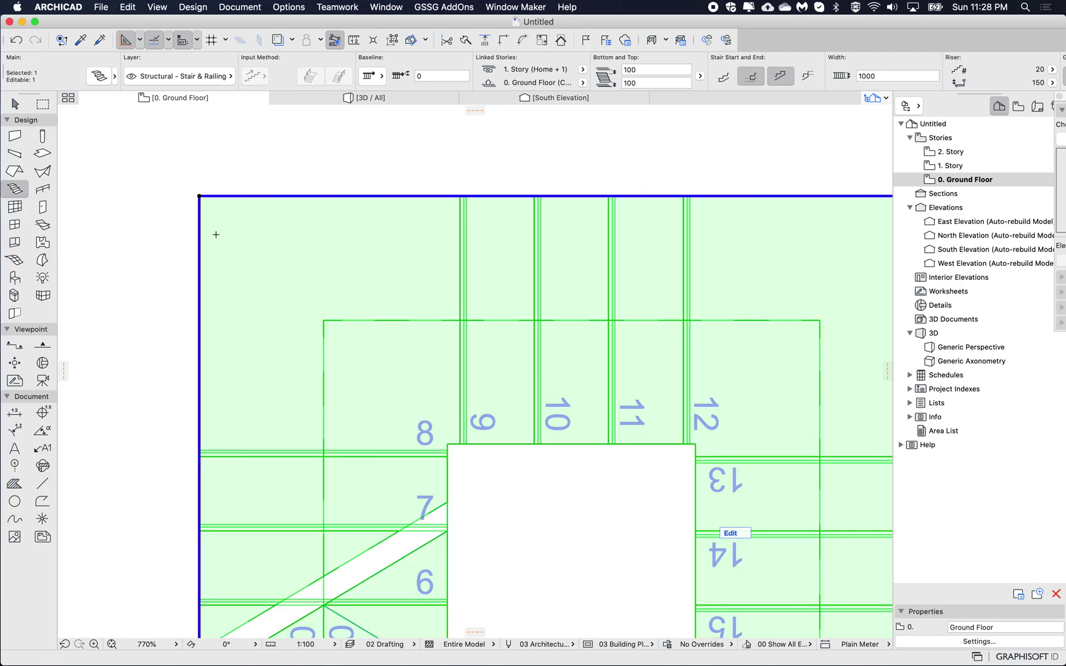
click(199, 196)
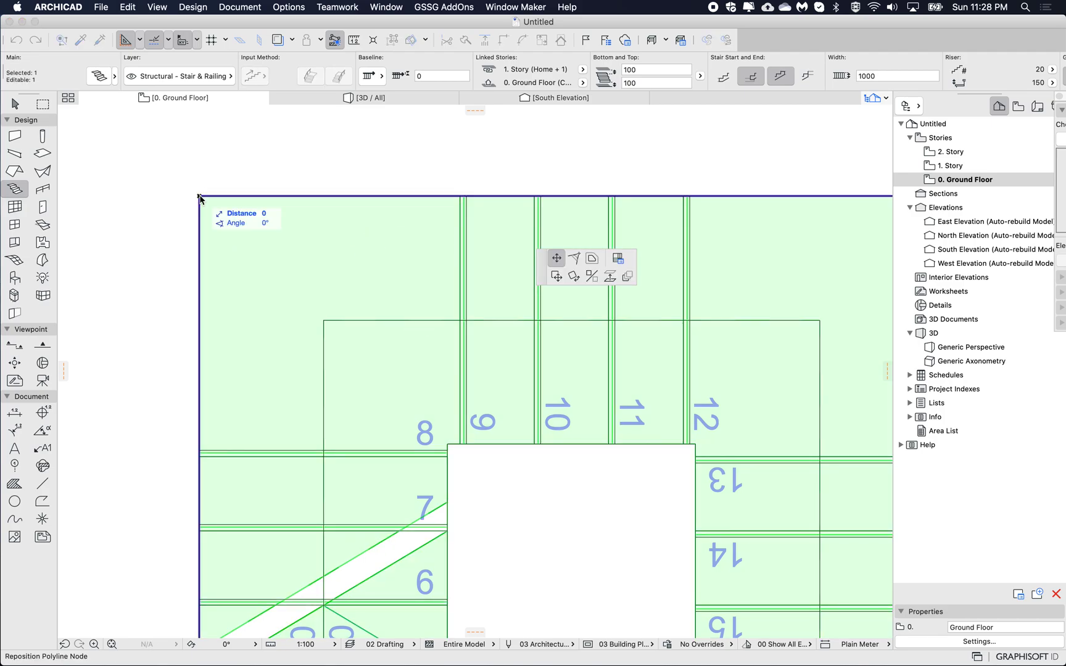
click(617, 258)
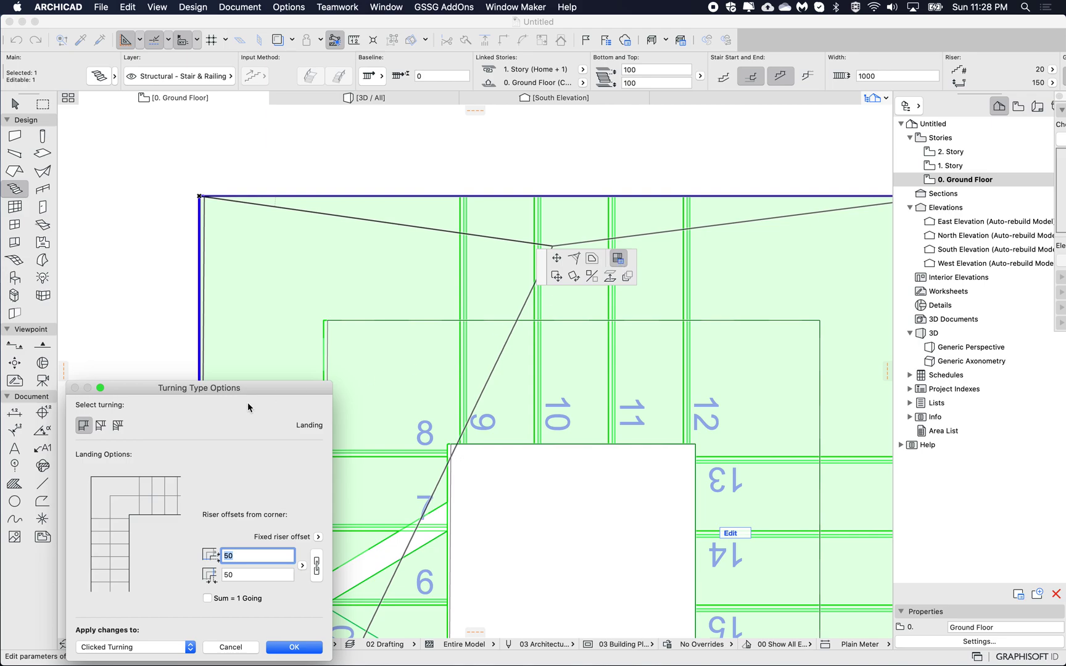
drag(239, 393, 553, 278)
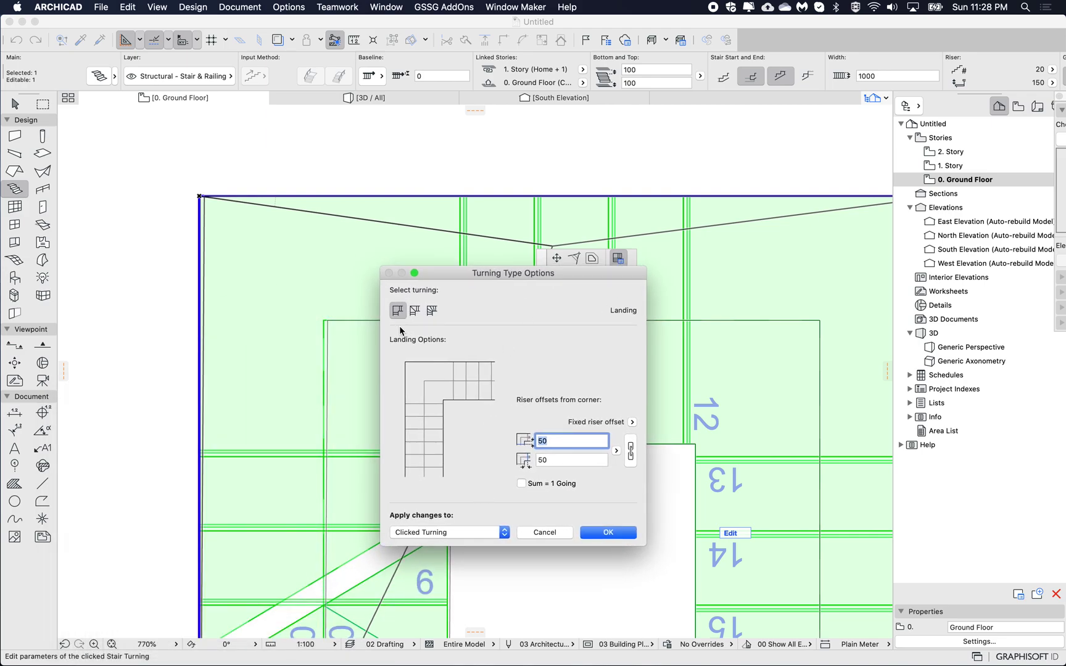
click(416, 311)
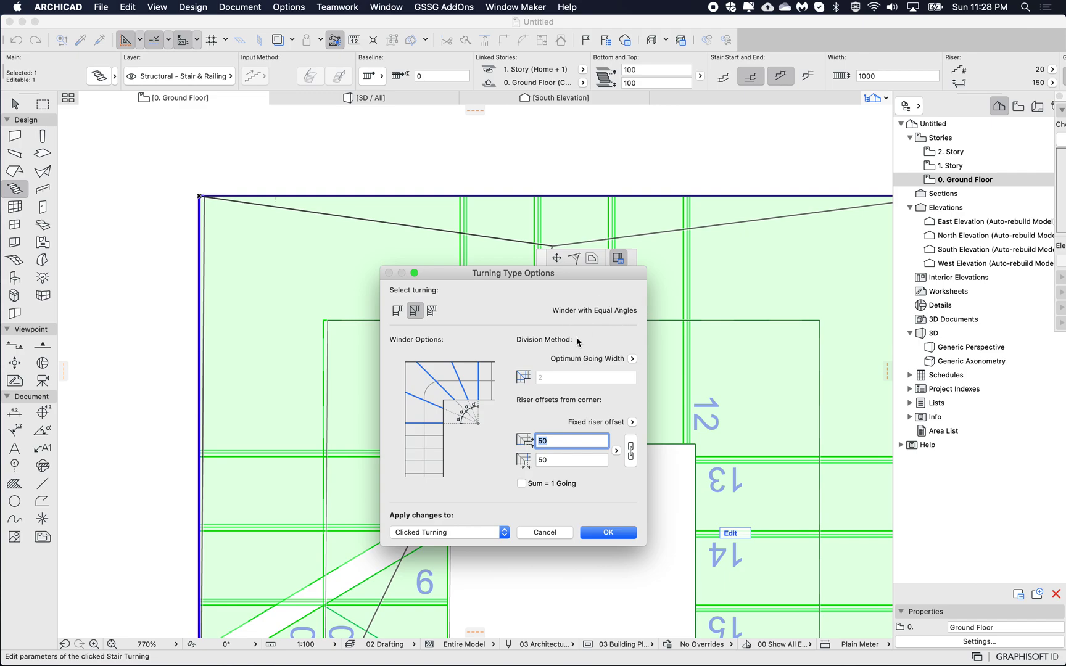
click(632, 359)
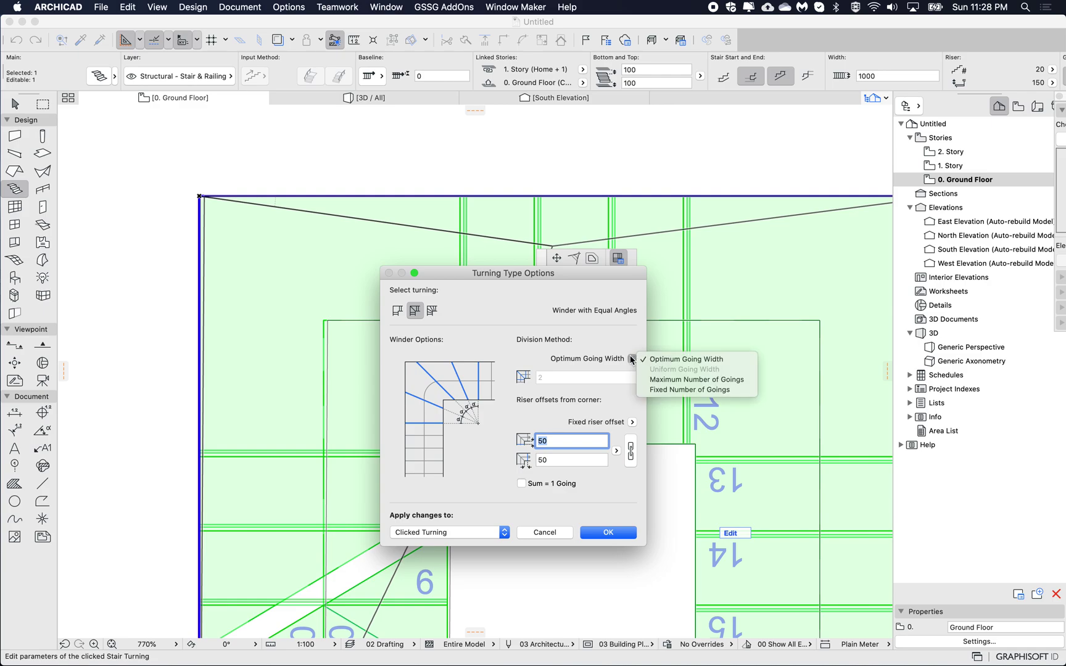
click(661, 390)
click(551, 377)
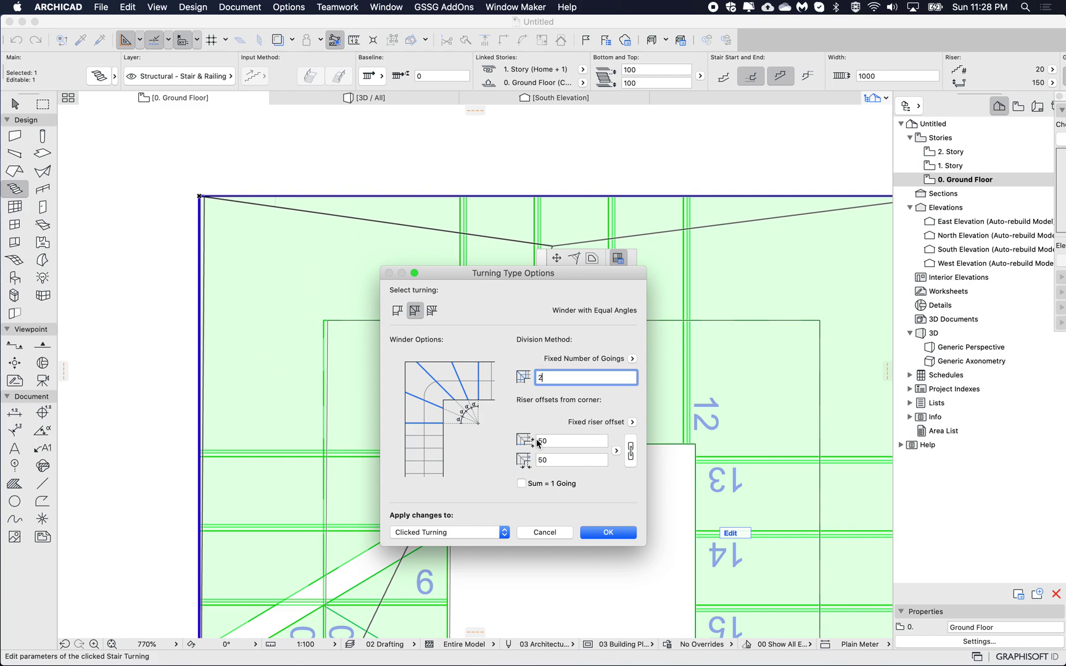
click(616, 533)
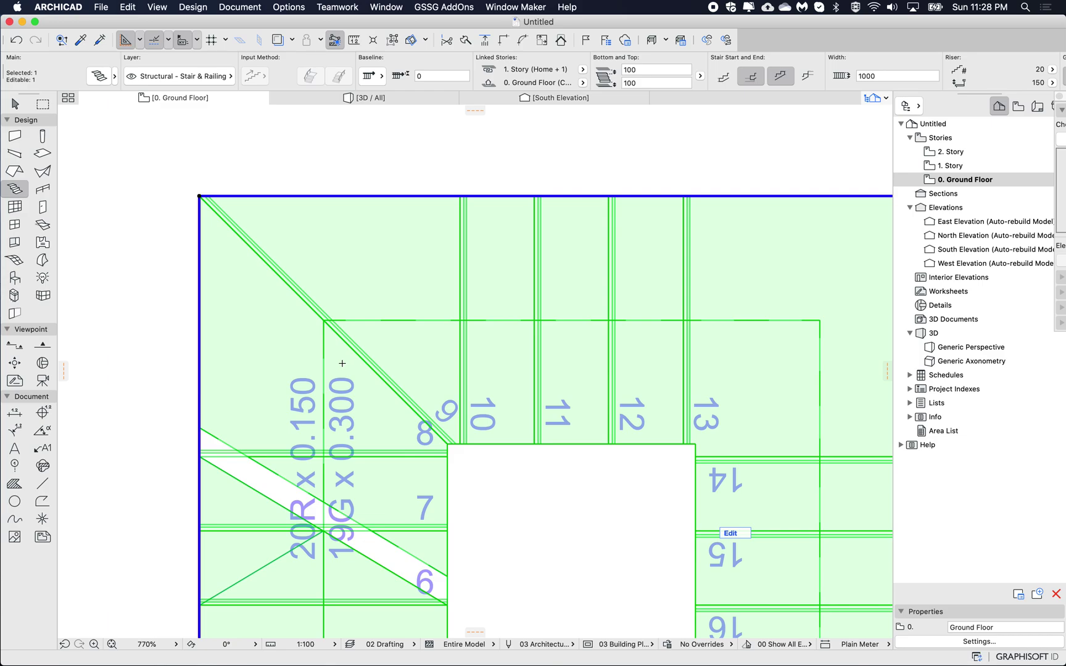
key(Escape)
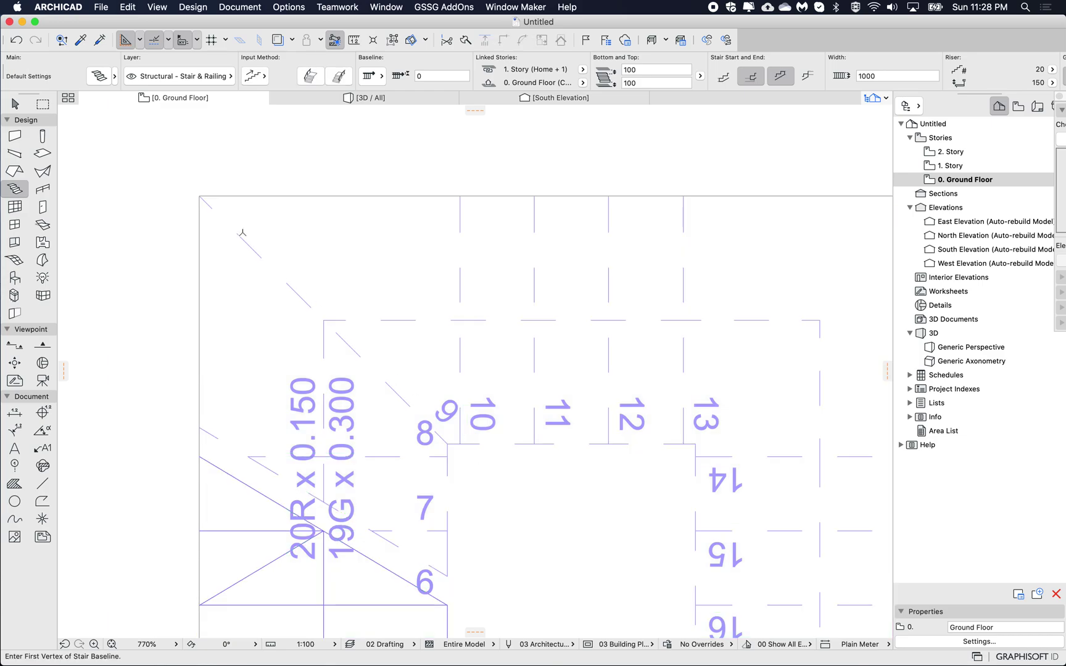
Step: Make the top-right turning a Winder with Equal Angles, Fixed Number of Goings 3
scroll(454, 443, down, 10)
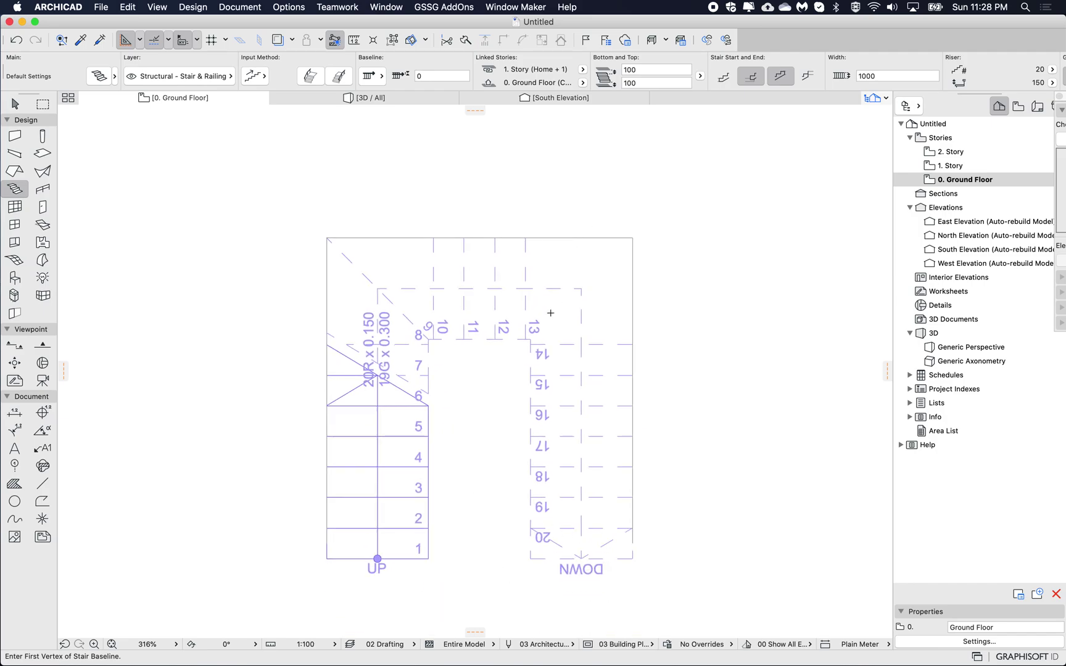
shift+click(596, 275)
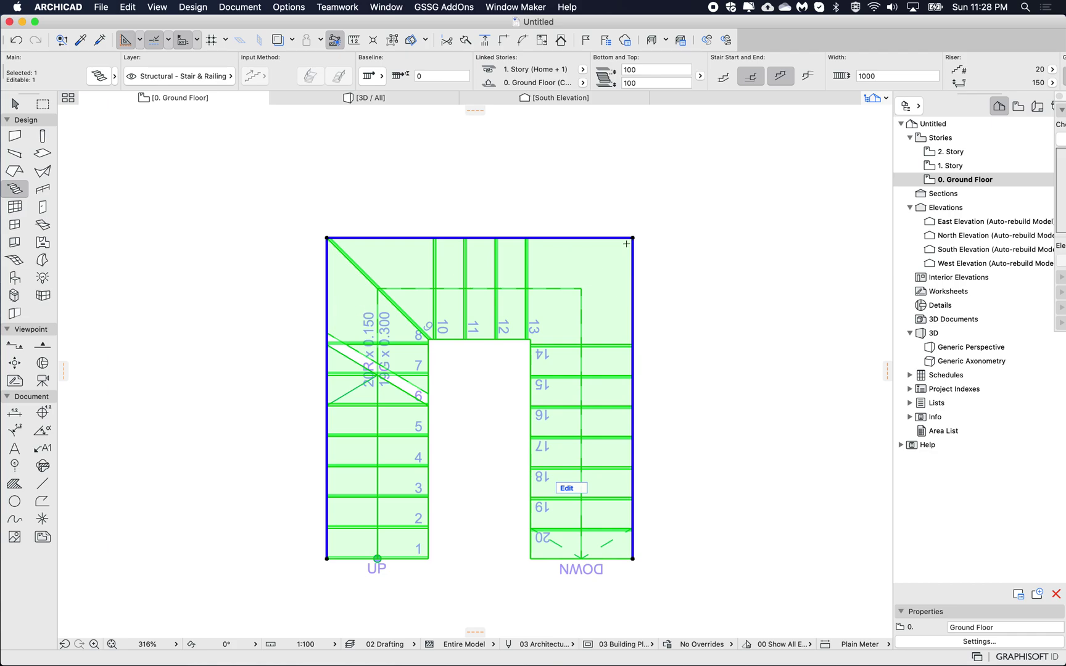
click(632, 237)
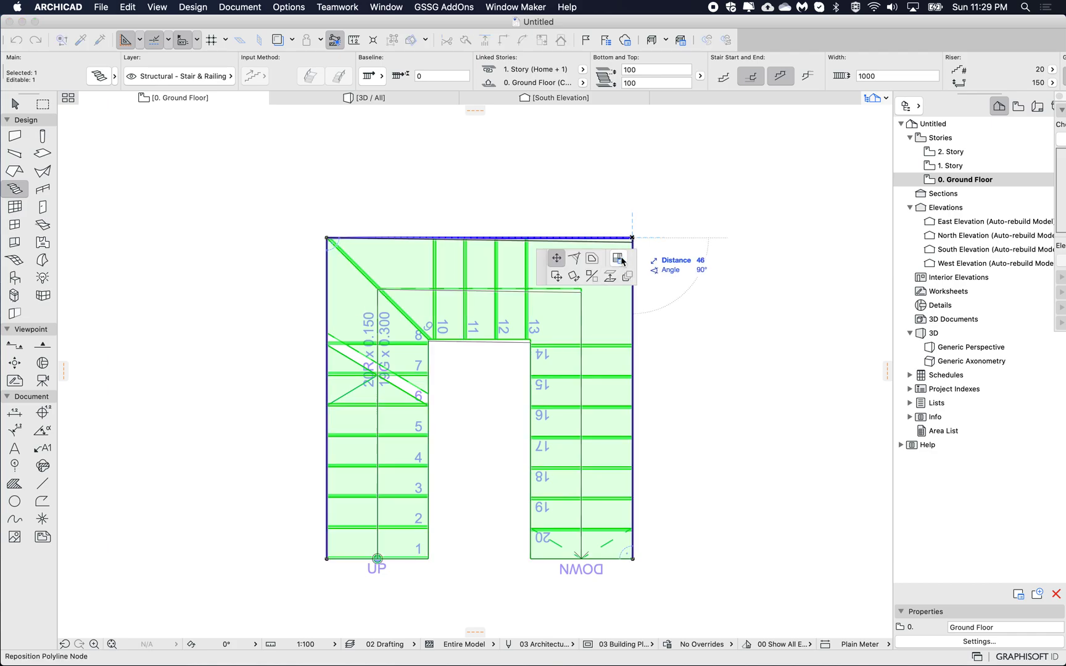
click(619, 259)
drag(619, 375, 673, 320)
click(588, 356)
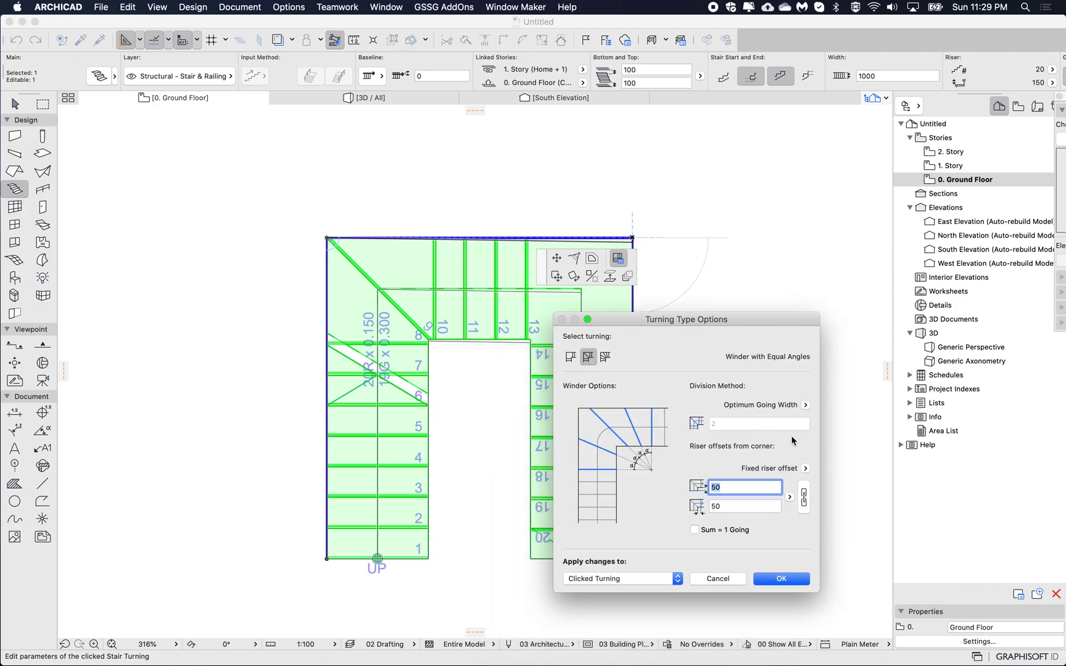
click(806, 405)
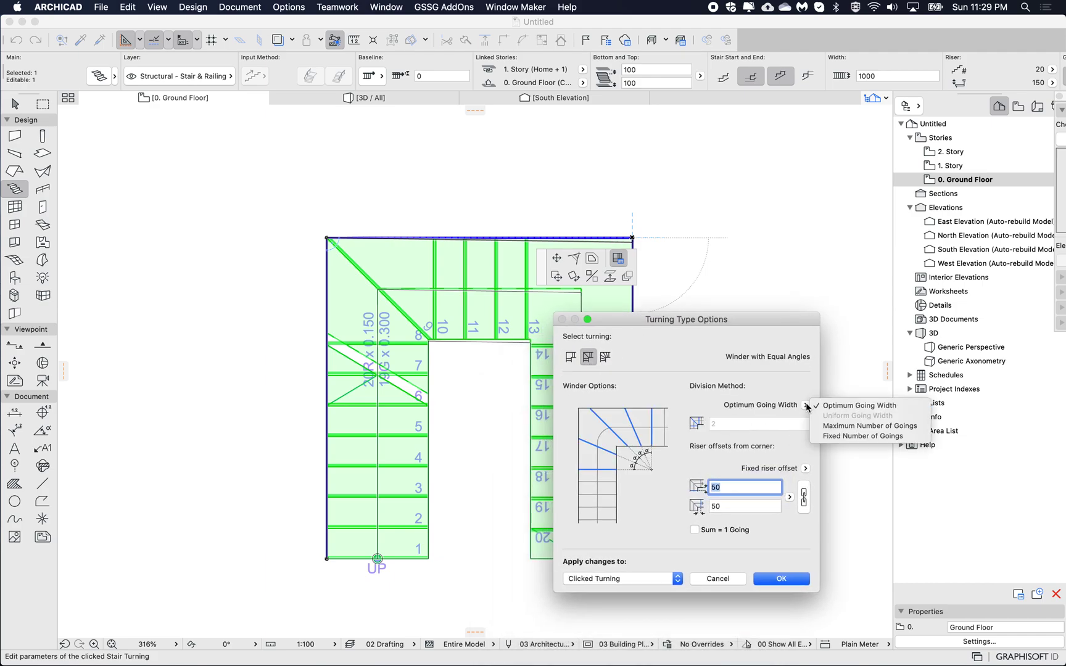
click(838, 439)
double_click(758, 424)
text(3)
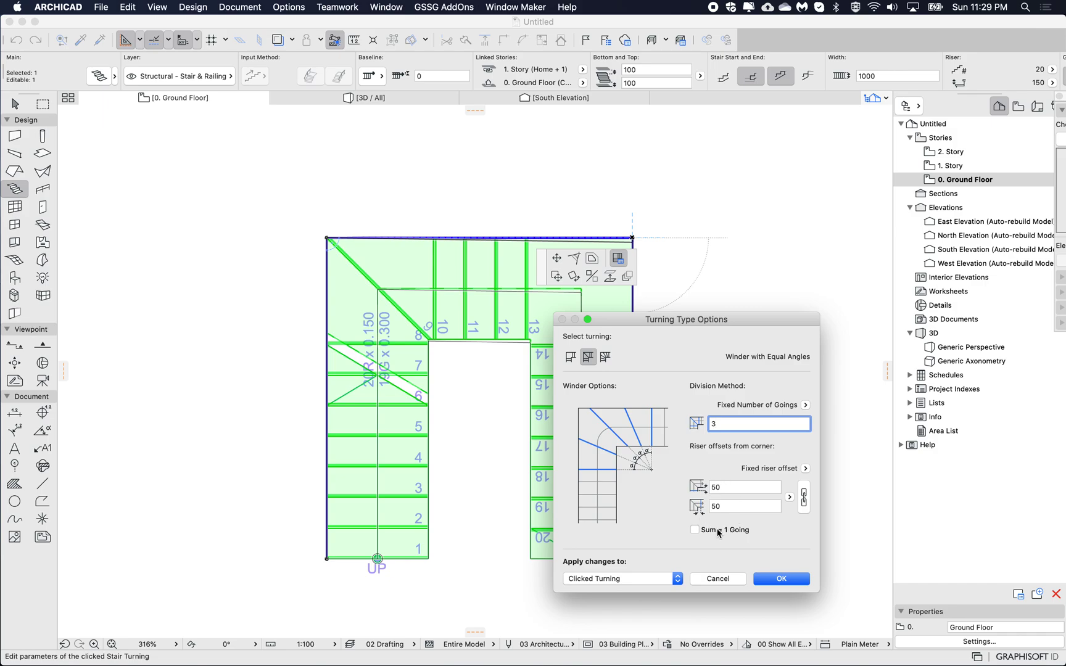
click(788, 580)
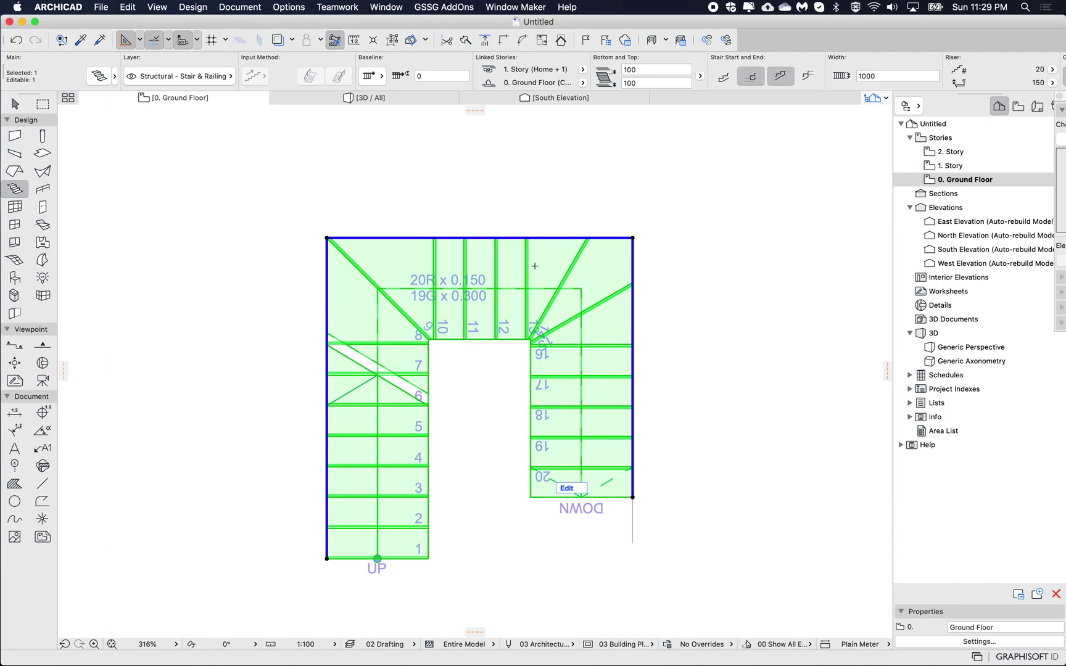
key(Escape)
scroll(493, 298, up, 5)
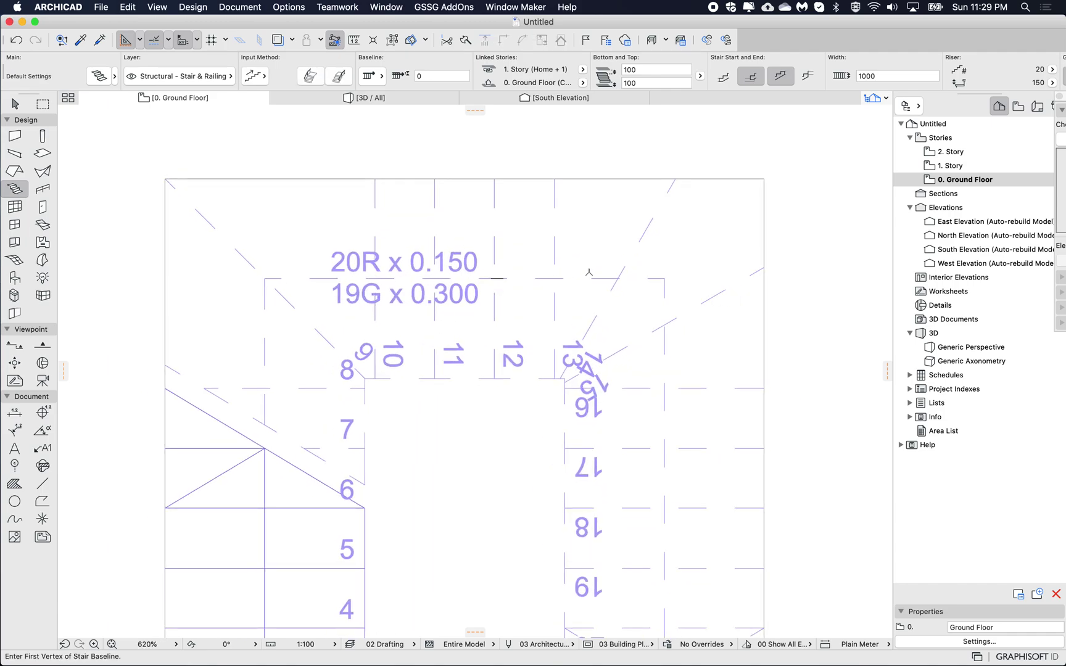
scroll(559, 375, up, 15)
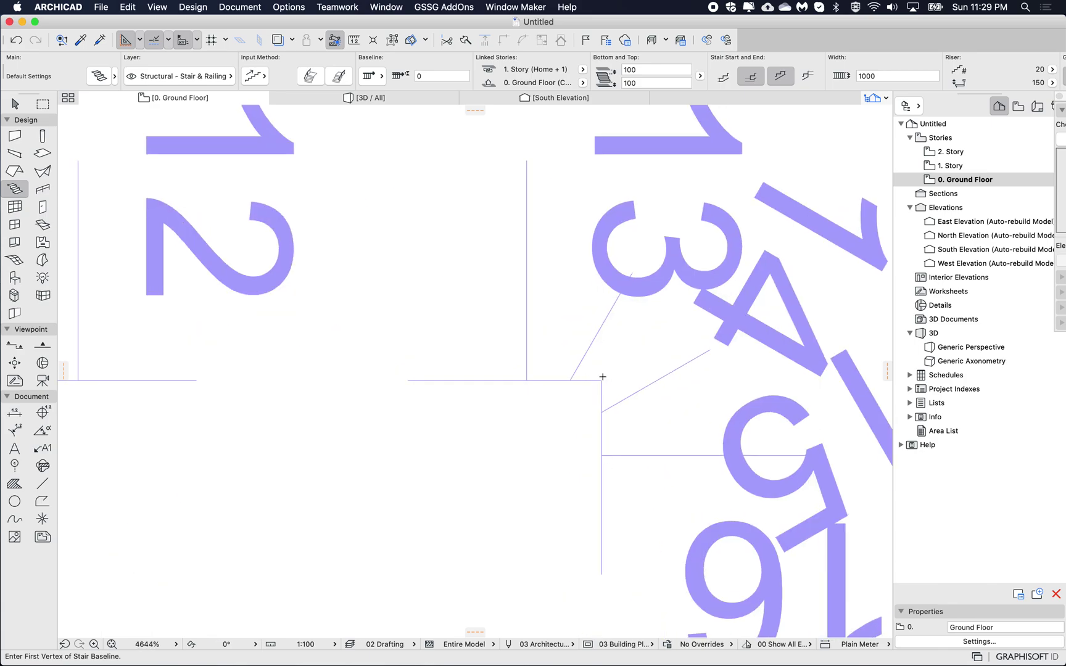
scroll(515, 384, down, 15)
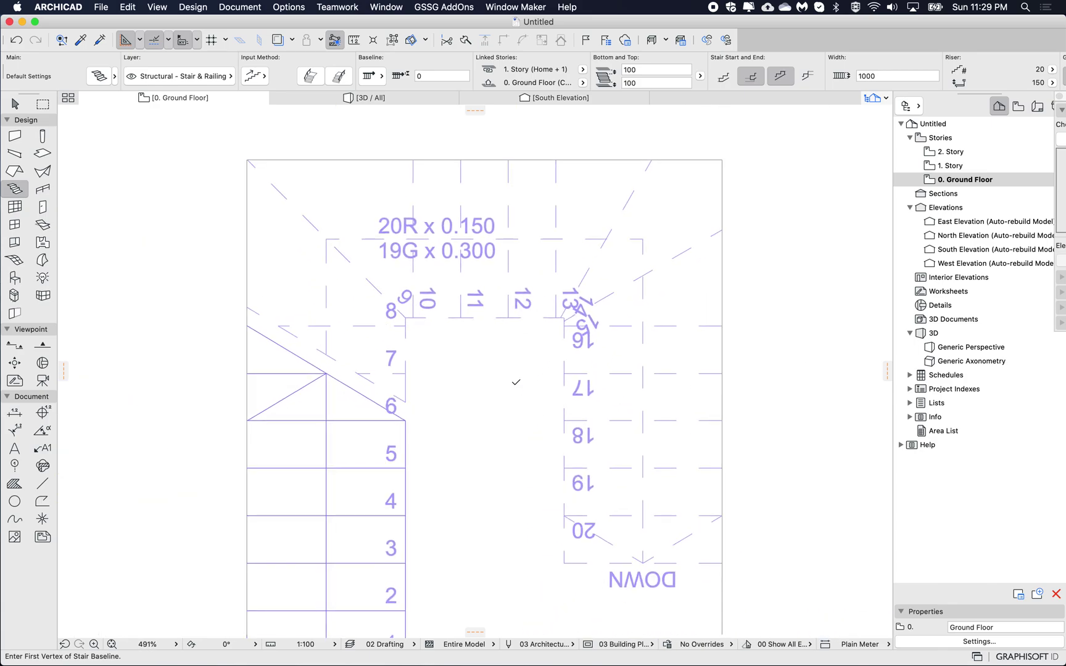
scroll(515, 387, down, 2)
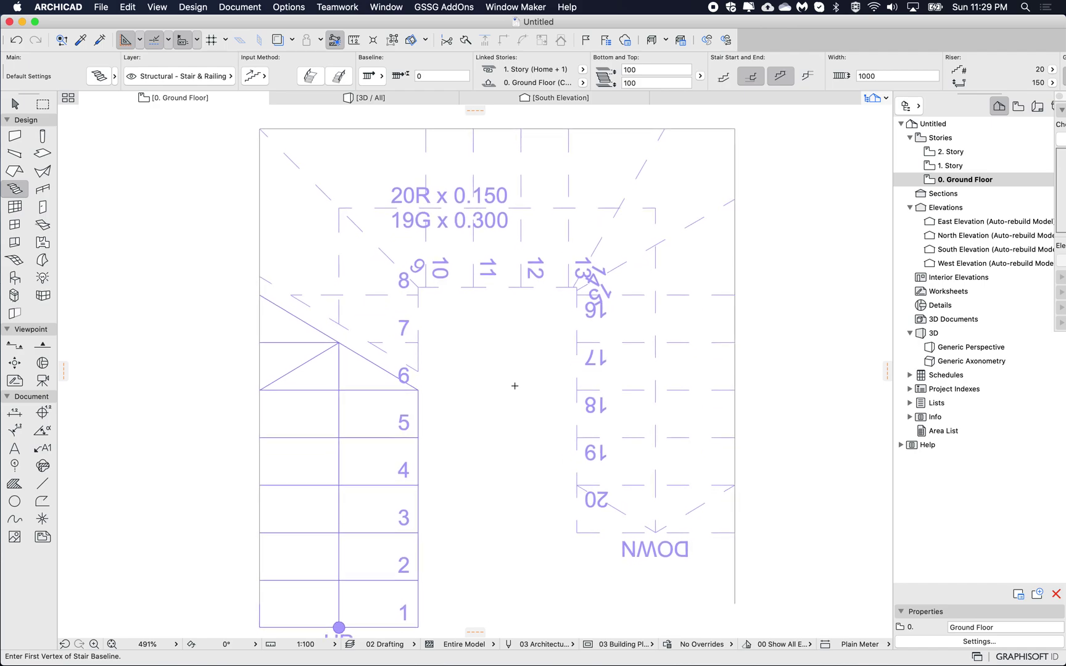
scroll(507, 373, down, 3)
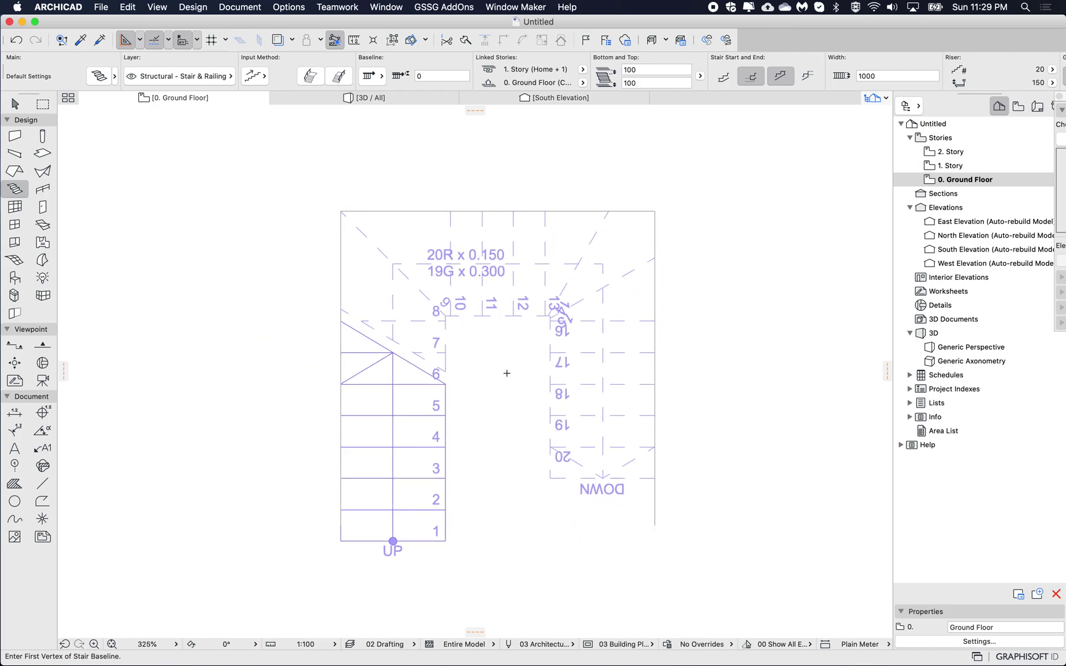